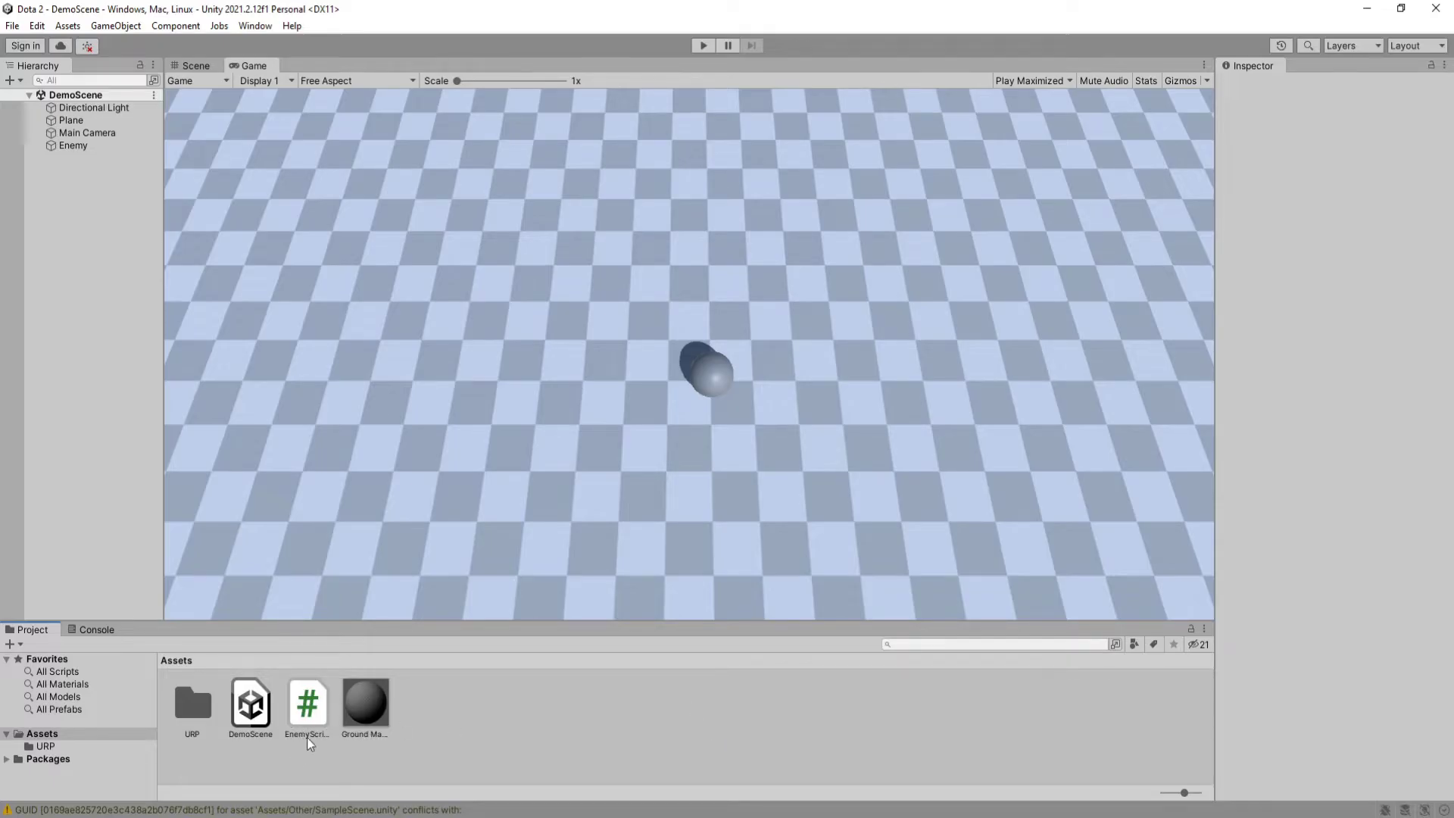
Step: Inspect the demo scene's plane, ground material, main camera, and the Enemy's sphere collider and script settings
{"action": "left_click", "coordinate": [98, 112]}
{"action": "left_click", "coordinate": [102, 118]}
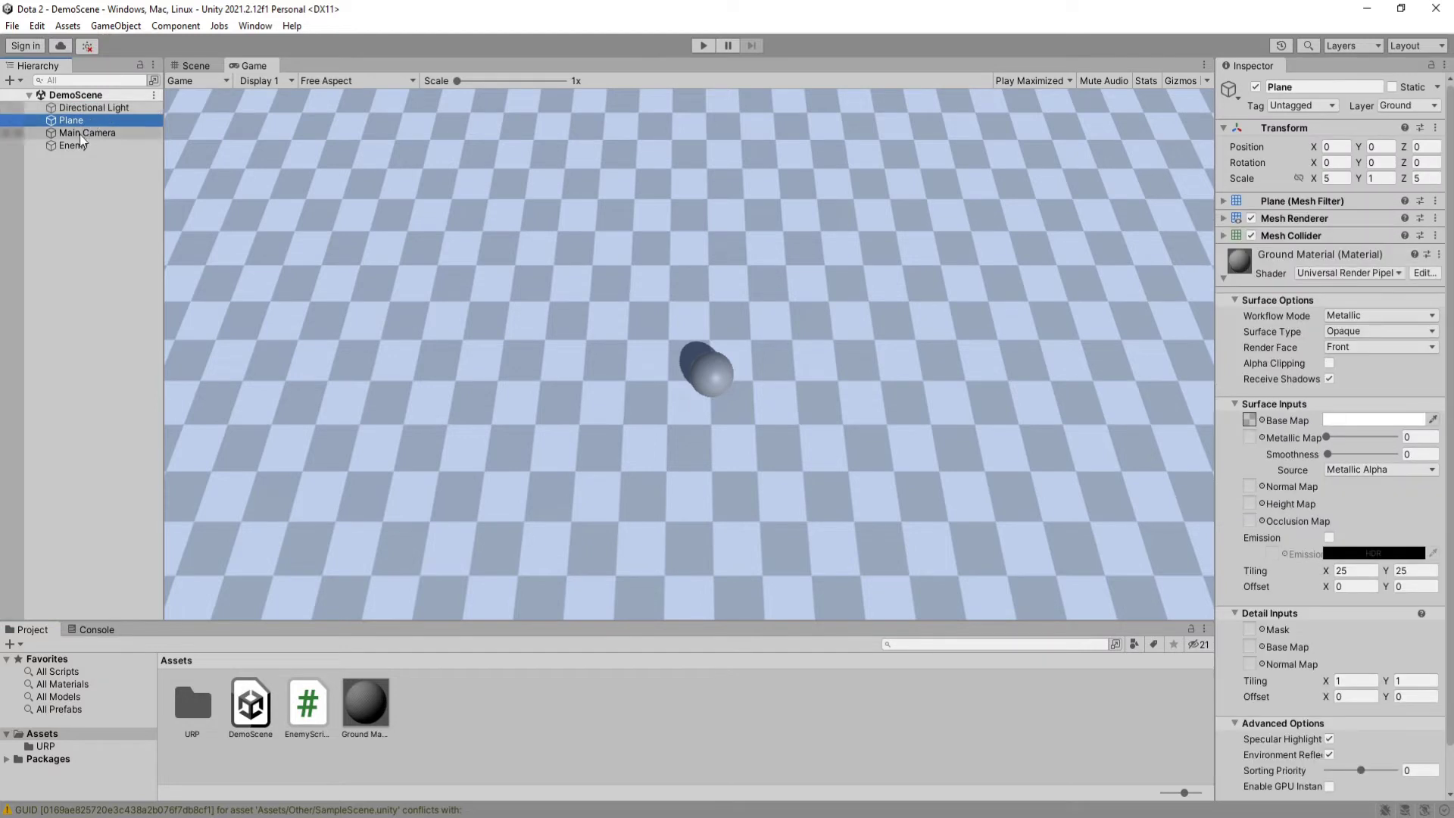
{"action": "left_click", "coordinate": [379, 701]}
{"action": "left_click", "coordinate": [112, 135]}
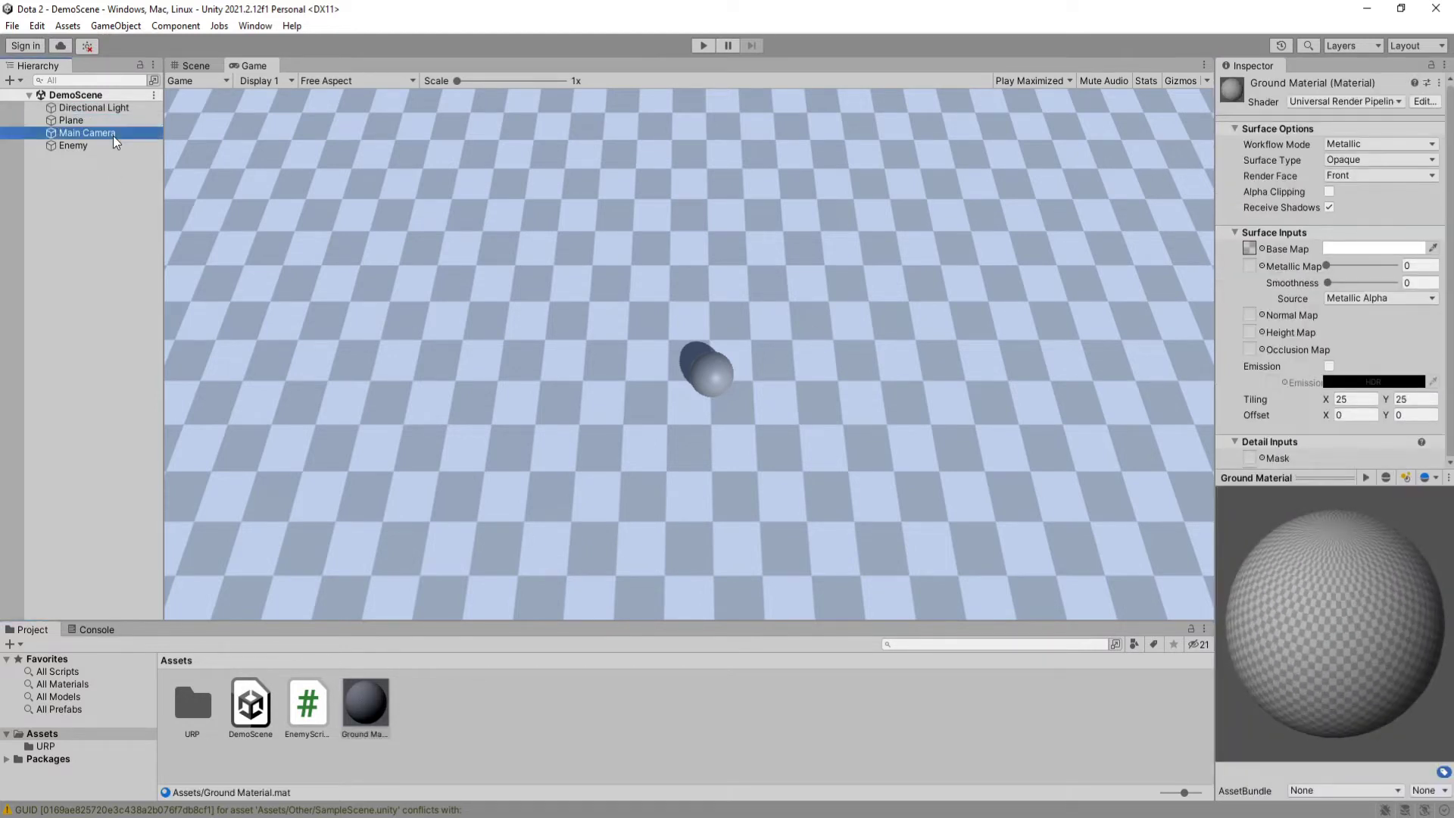
{"action": "left_click", "coordinate": [89, 146]}
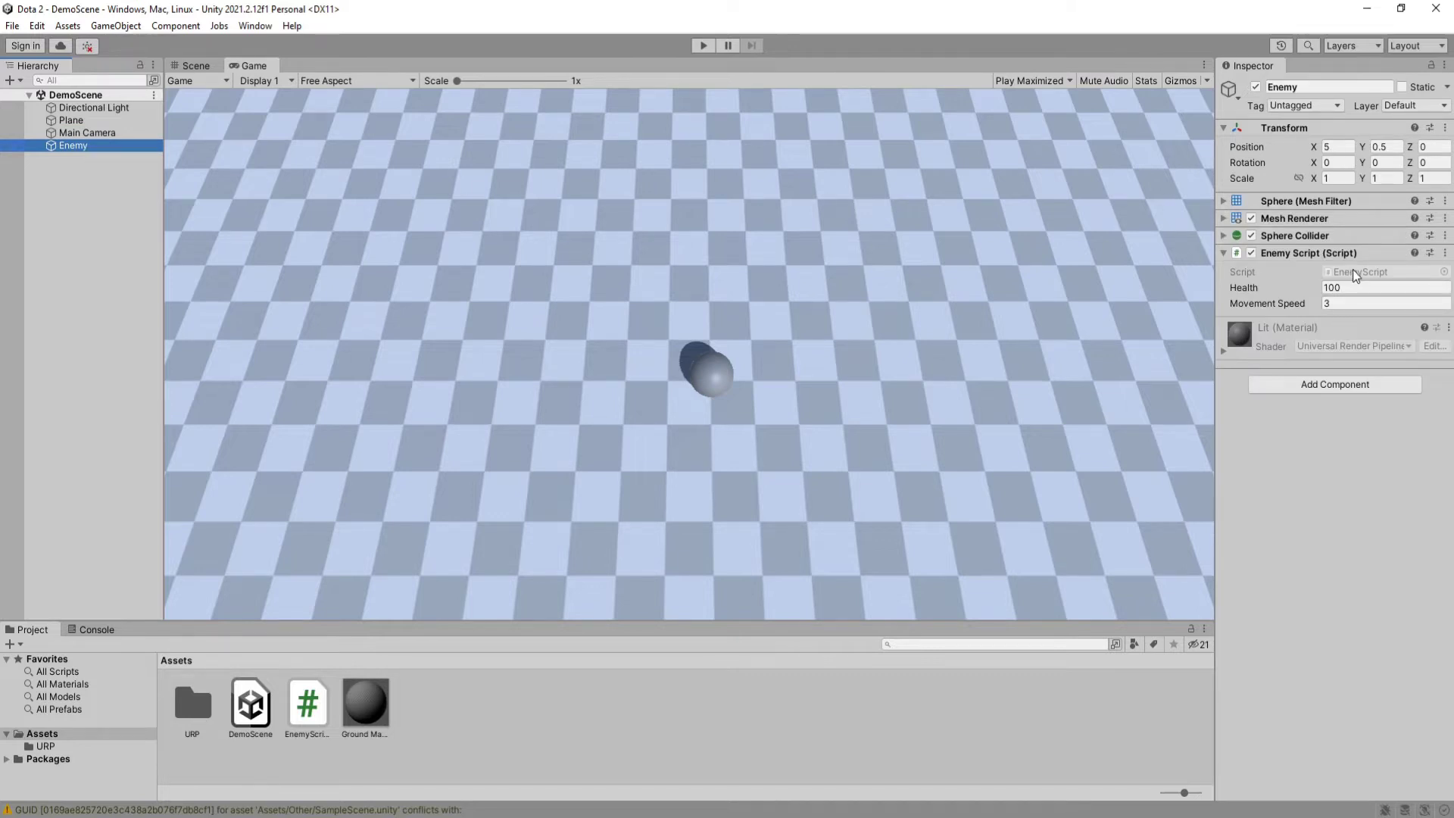
{"action": "left_click", "coordinate": [1315, 235]}
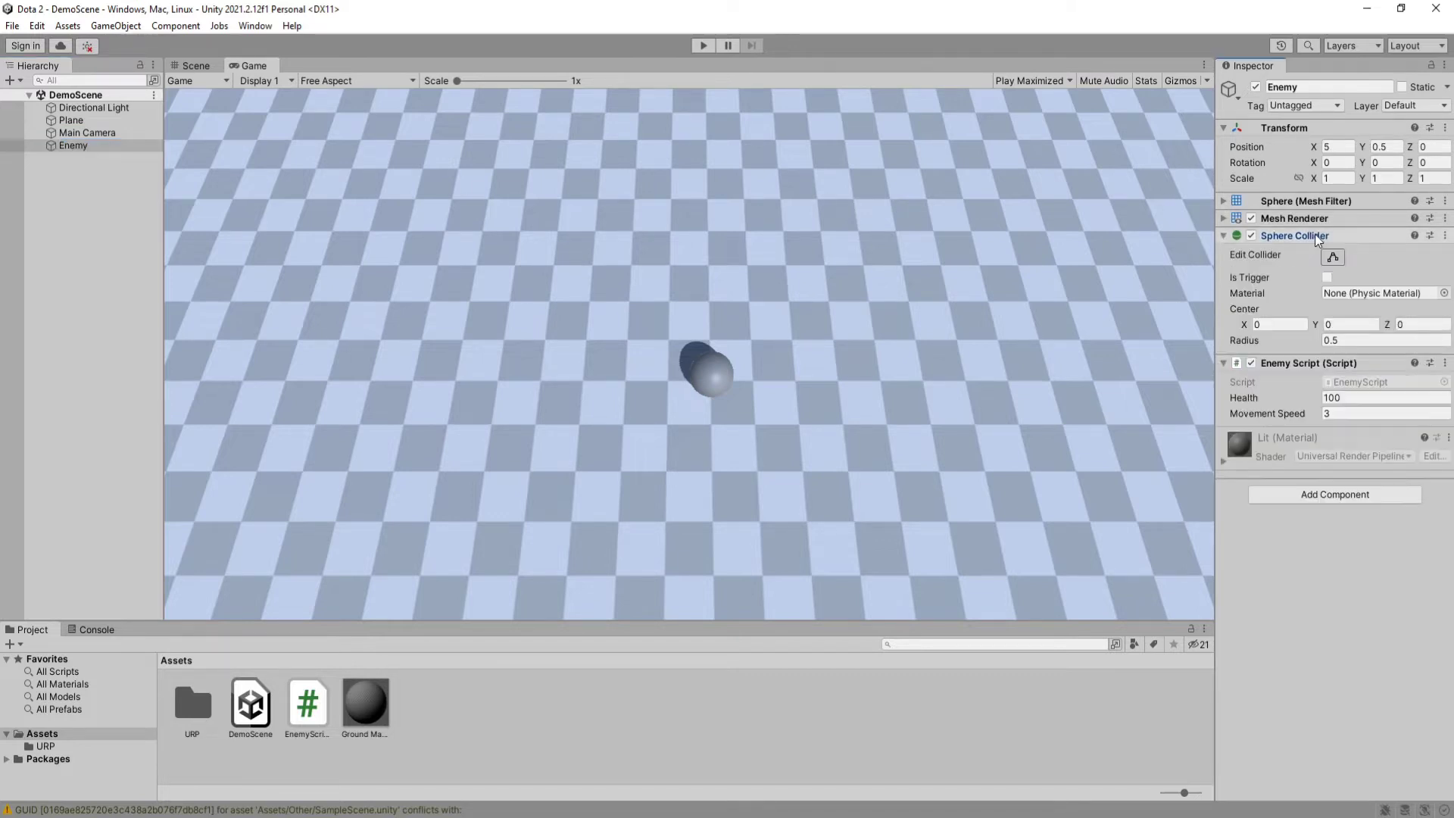
{"action": "left_click", "coordinate": [1316, 236]}
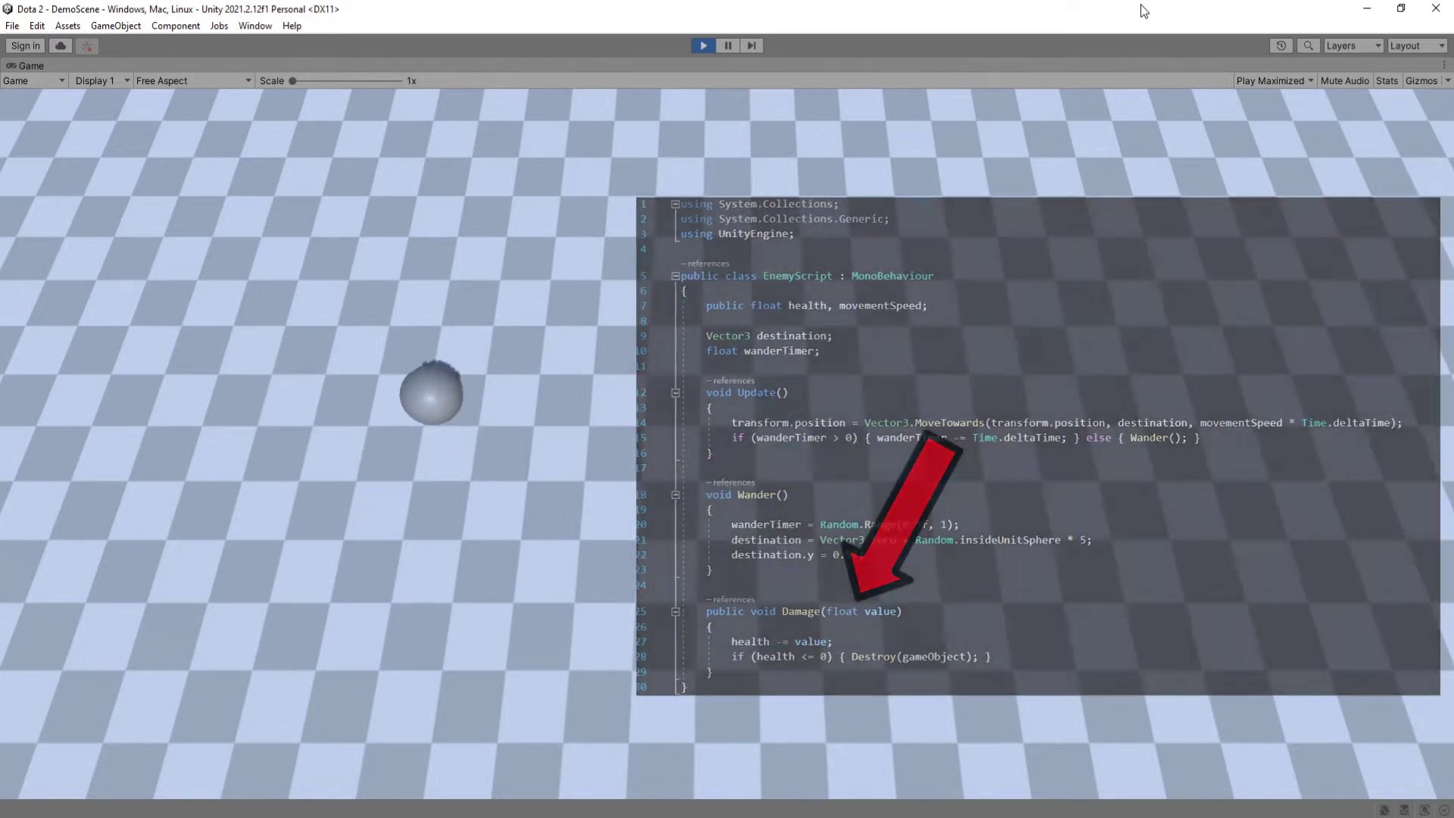
Step: Exit play mode and create an empty object named ColdFeet at position 0, 0, 0 in the scene
{"action": "key", "text": "ctrl+p"}
{"action": "right_click", "coordinate": [66, 216]}
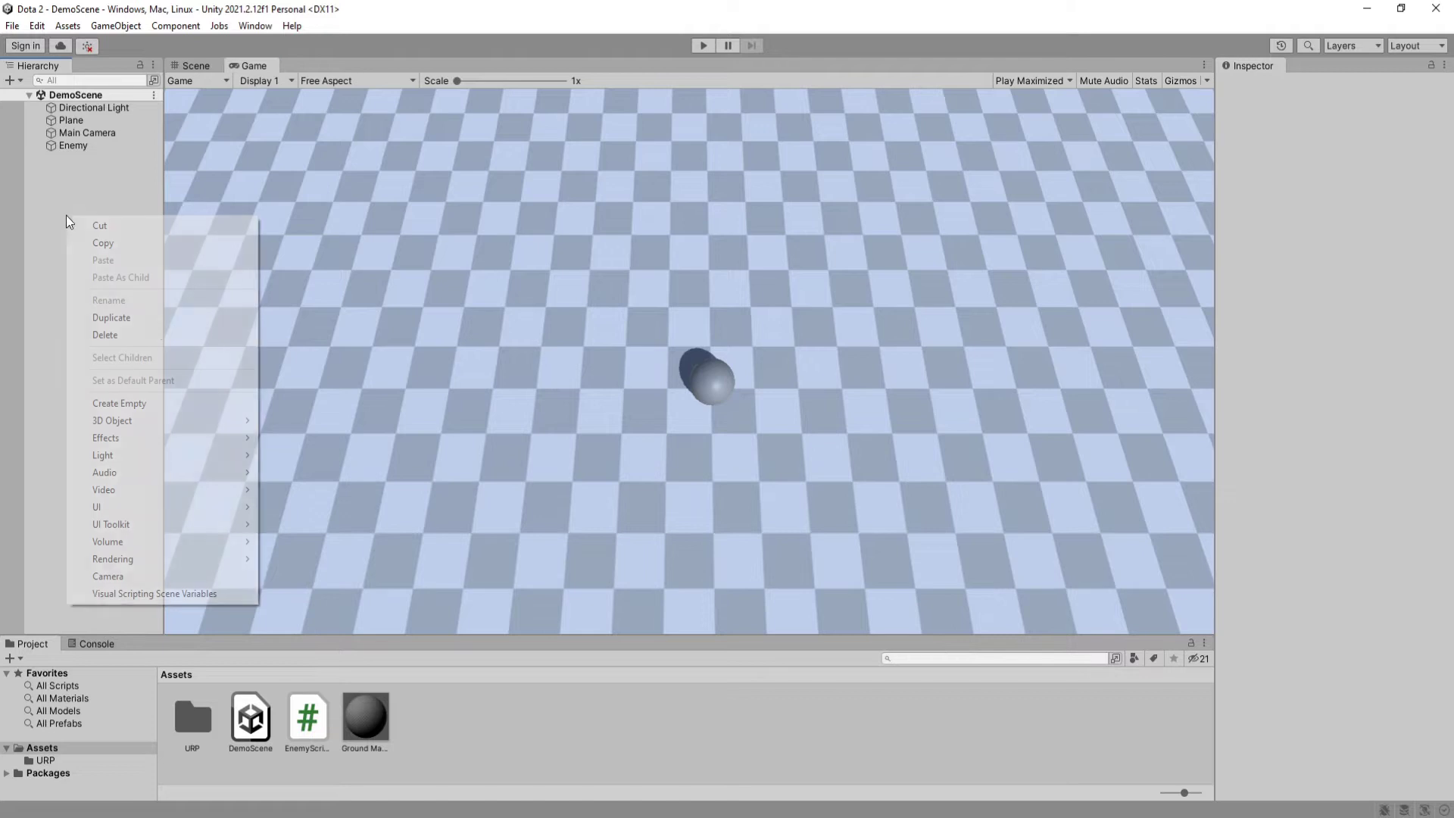
{"action": "left_click", "coordinate": [176, 401]}
{"action": "left_click", "coordinate": [1338, 147]}
{"action": "type", "text": "0"}
{"action": "left_click", "coordinate": [1394, 149]}
{"action": "left_click", "coordinate": [207, 65]}
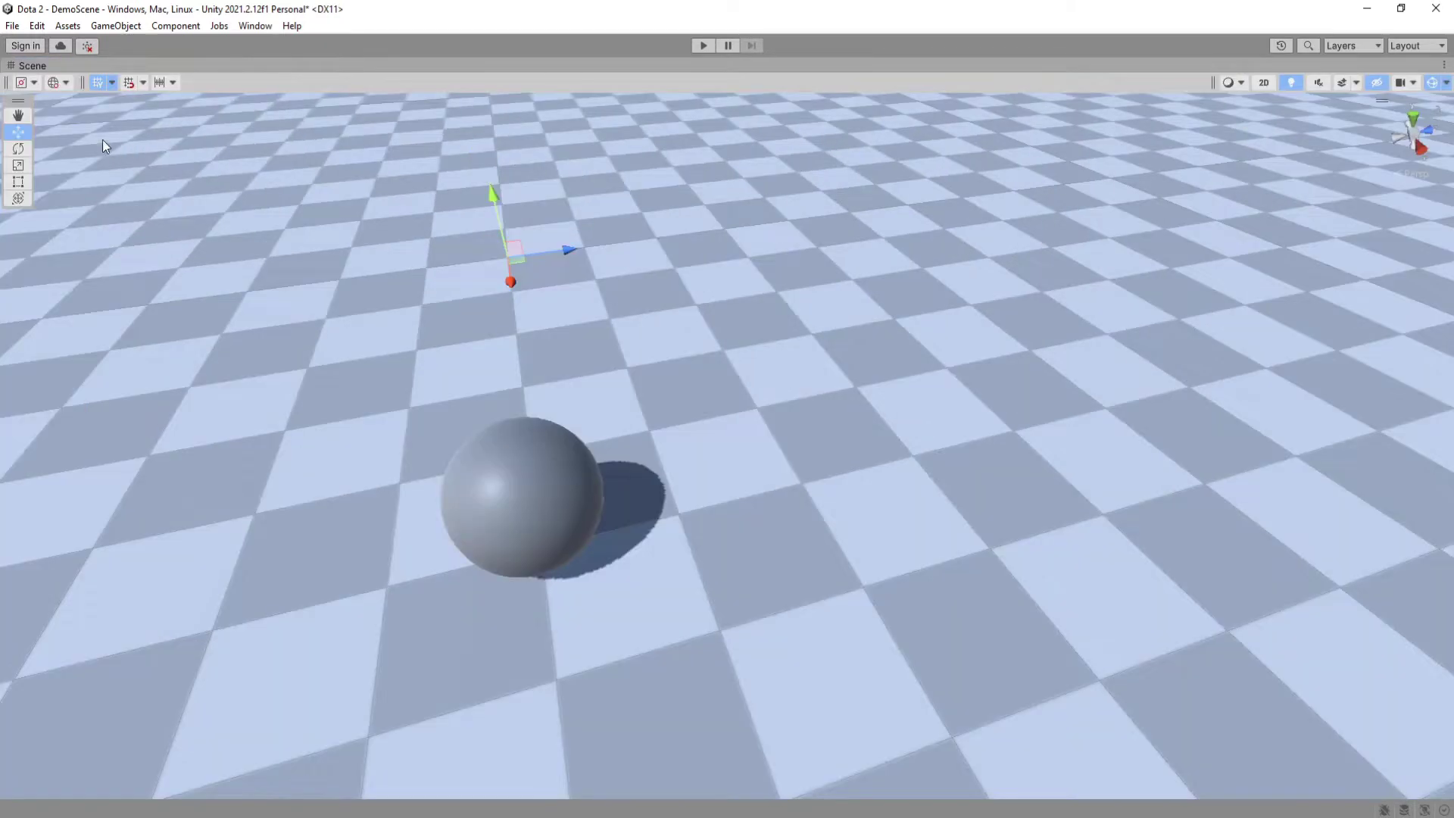
{"action": "right_click_drag", "start_coordinate": [689, 364], "coordinate": [809, 292]}
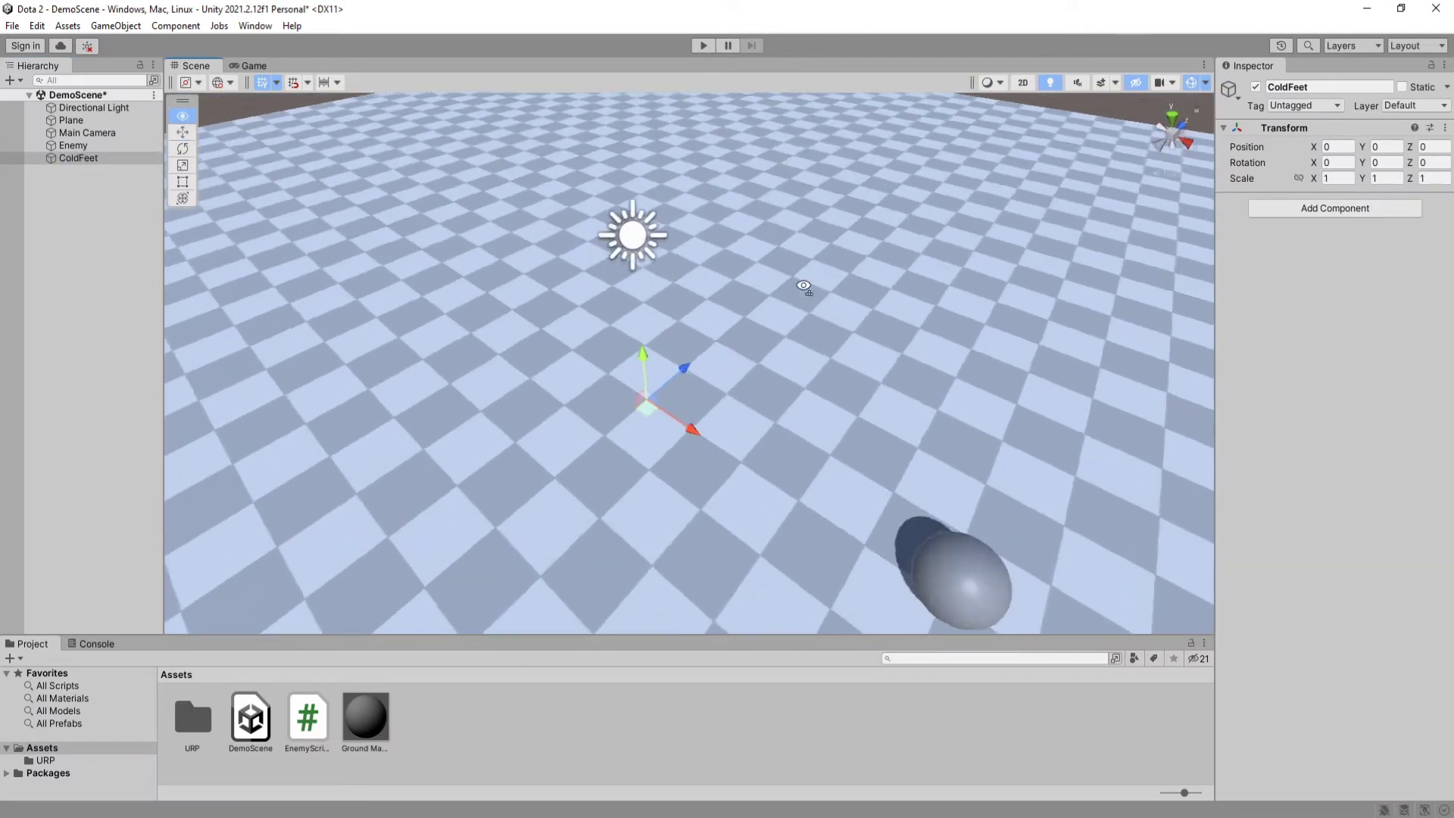
Step: Add a new particle system to the scene and name it GroundFX
{"action": "left_click", "coordinate": [89, 211]}
{"action": "right_click", "coordinate": [89, 246]}
{"action": "mouse_move", "coordinate": [189, 468]}
{"action": "left_click", "coordinate": [333, 469]}
{"action": "type", "text": "GroundFX"}
{"action": "key", "text": "Return"}
Step: Set GroundFX's X rotation to 0 and its position to 0, 0, 0
{"action": "left_click", "coordinate": [1335, 162]}
{"action": "type", "text": "0"}
{"action": "left_click", "coordinate": [1335, 147]}
{"action": "type", "text": "0"}
{"action": "left_click", "coordinate": [1383, 147]}
{"action": "type", "text": "0"}
{"action": "left_click", "coordinate": [1421, 147]}
{"action": "type", "text": "0"}
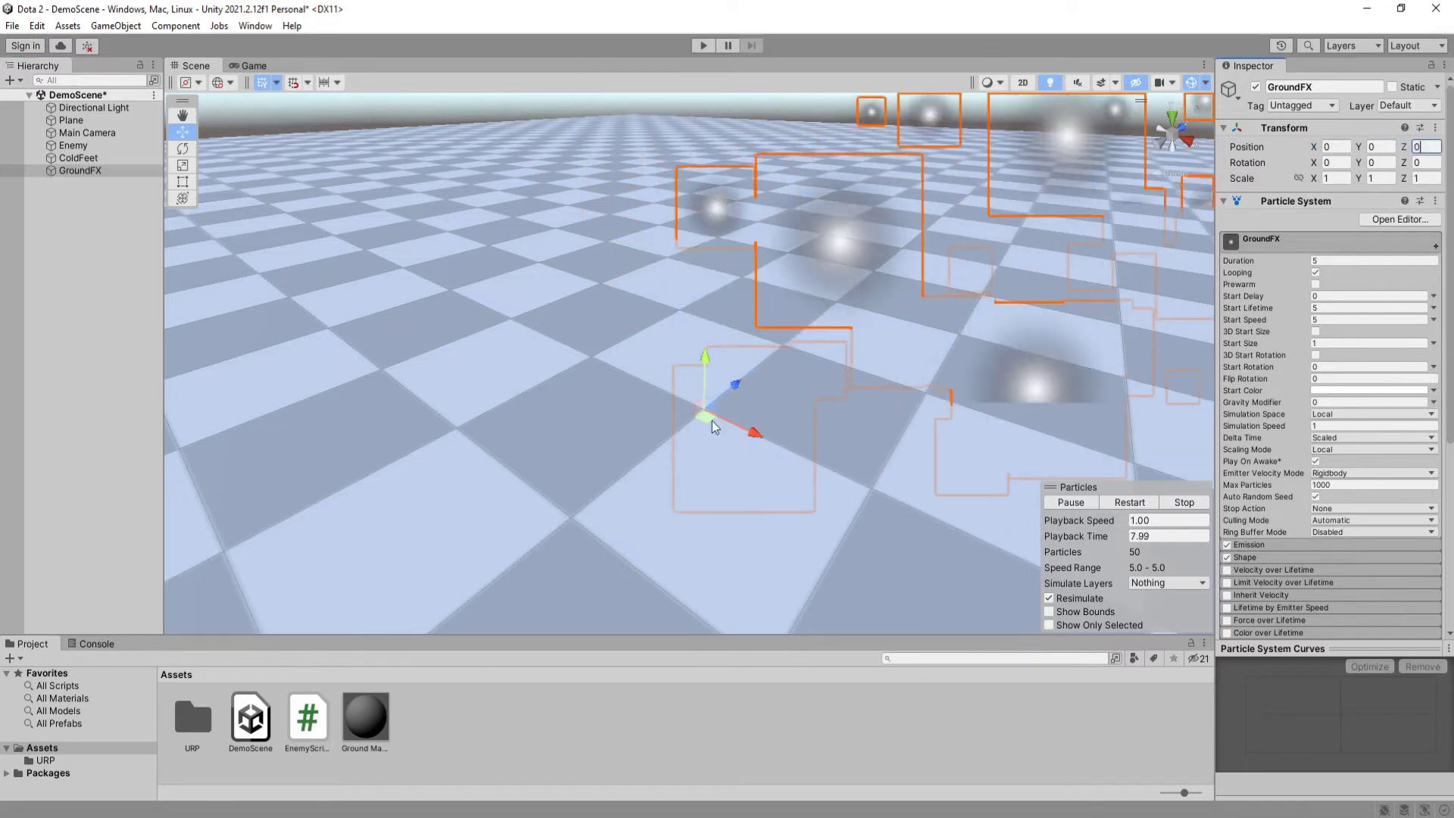
Step: Set GroundFX's duration and start lifetime to 4 and its start speed to 0
{"action": "left_click", "coordinate": [1338, 261]}
{"action": "type", "text": "4"}
{"action": "left_click", "coordinate": [1347, 308]}
{"action": "type", "text": "4"}
{"action": "left_click", "coordinate": [1340, 319]}
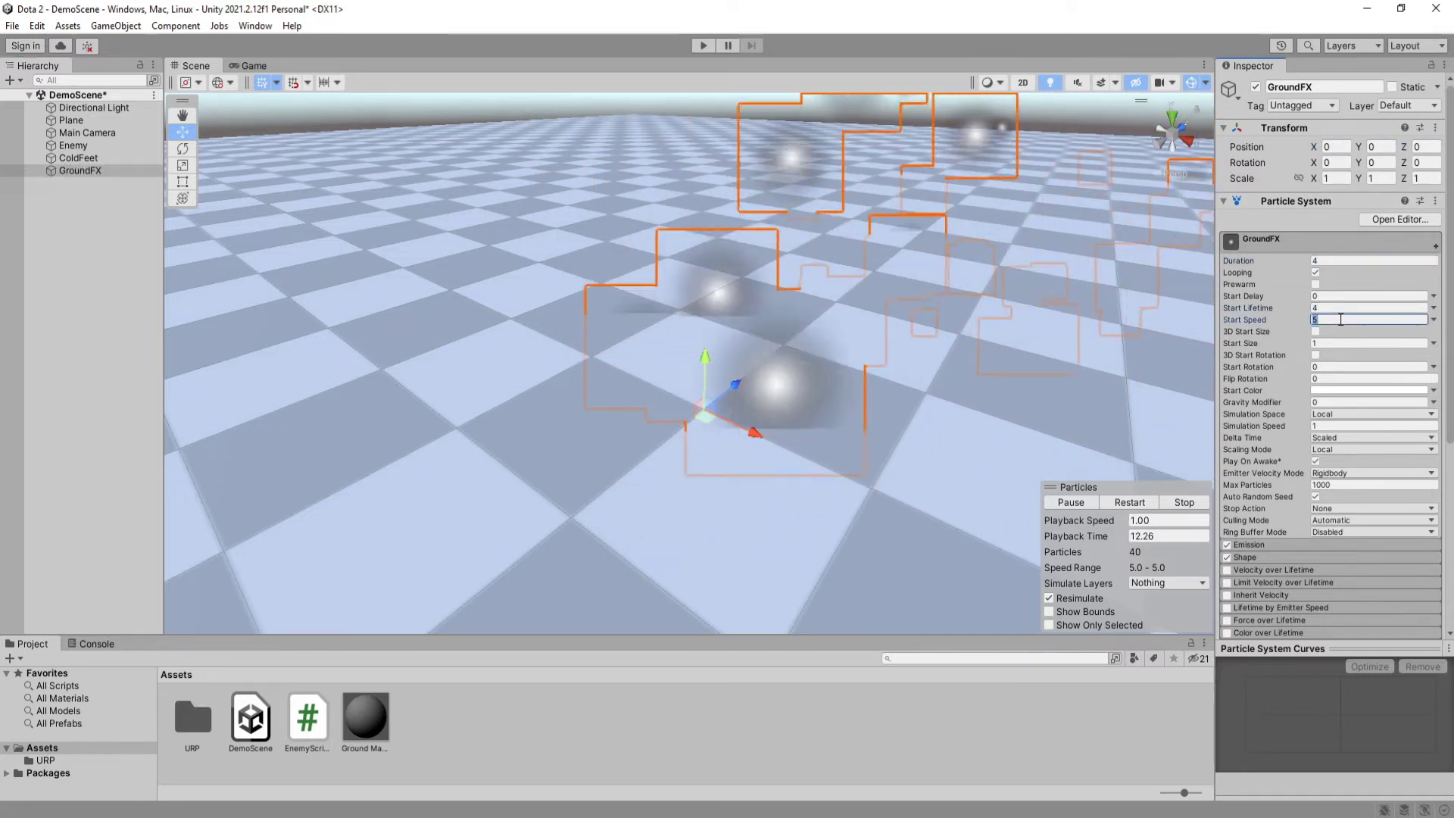
{"action": "type", "text": "0"}
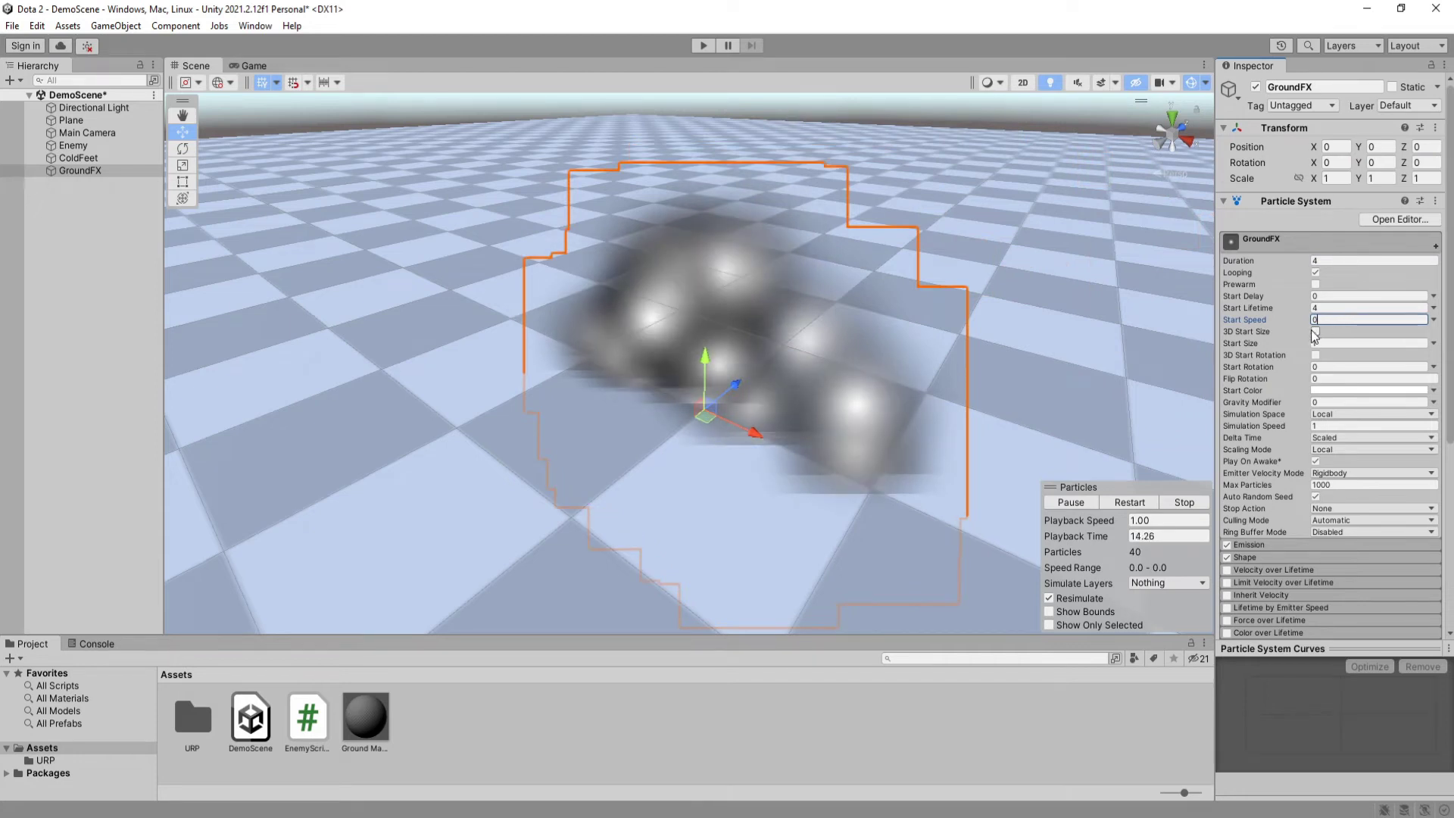
Step: Enable 3D start rotation for GroundFX and set its X value to -90 so the particles lie flat
{"action": "left_click", "coordinate": [1315, 355]}
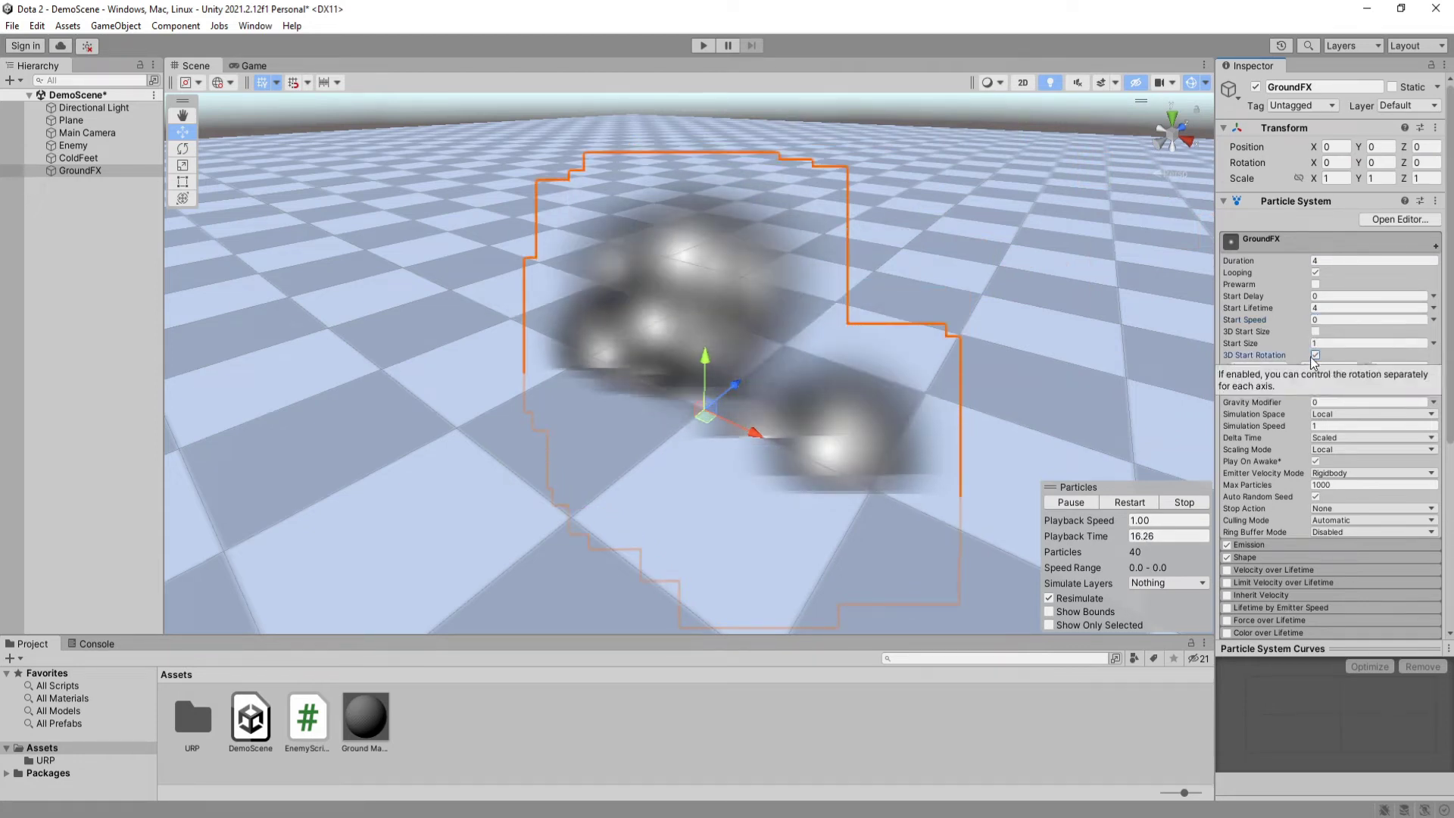
{"action": "left_click", "coordinate": [1267, 367]}
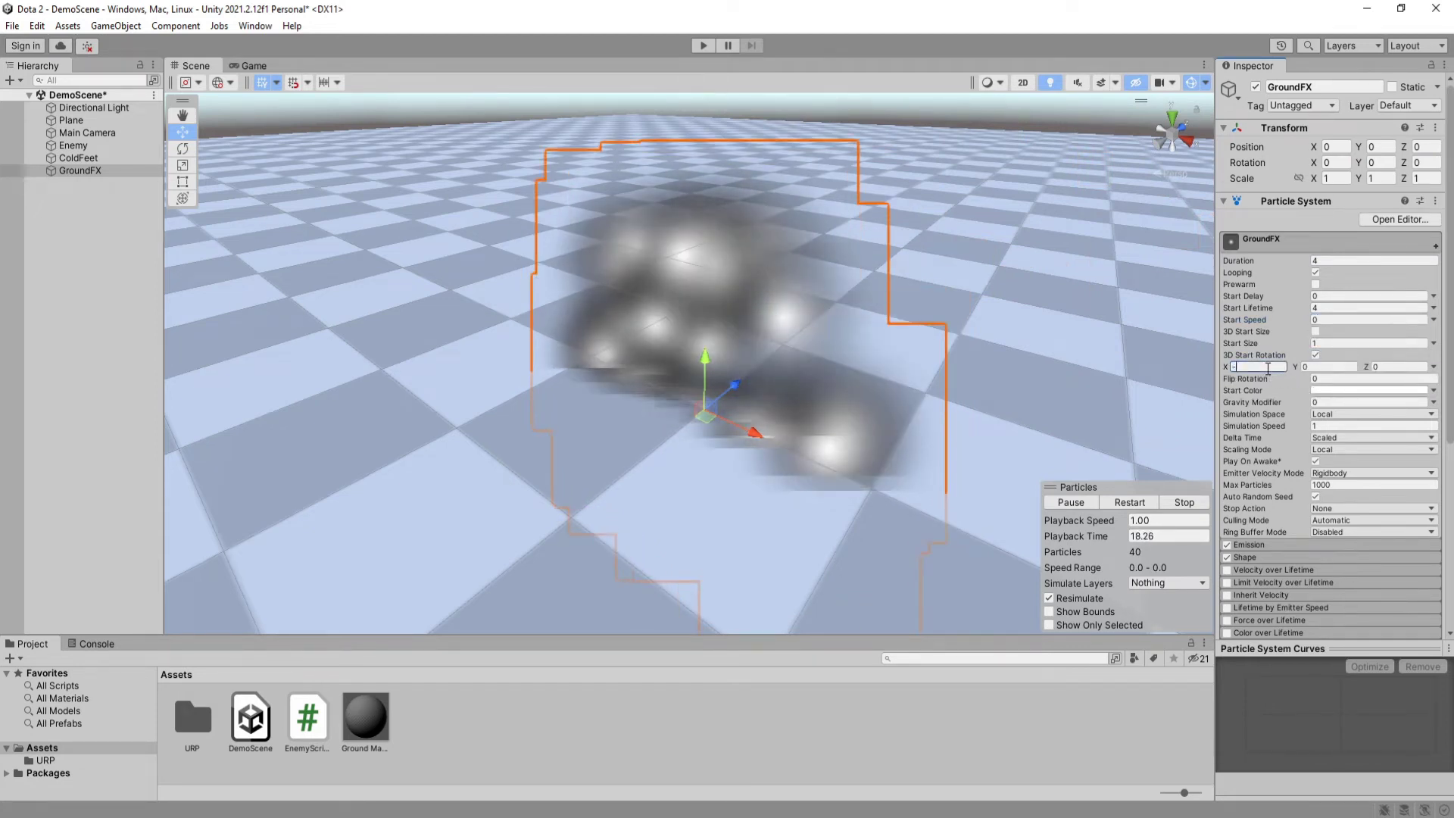
{"action": "type", "text": "-90"}
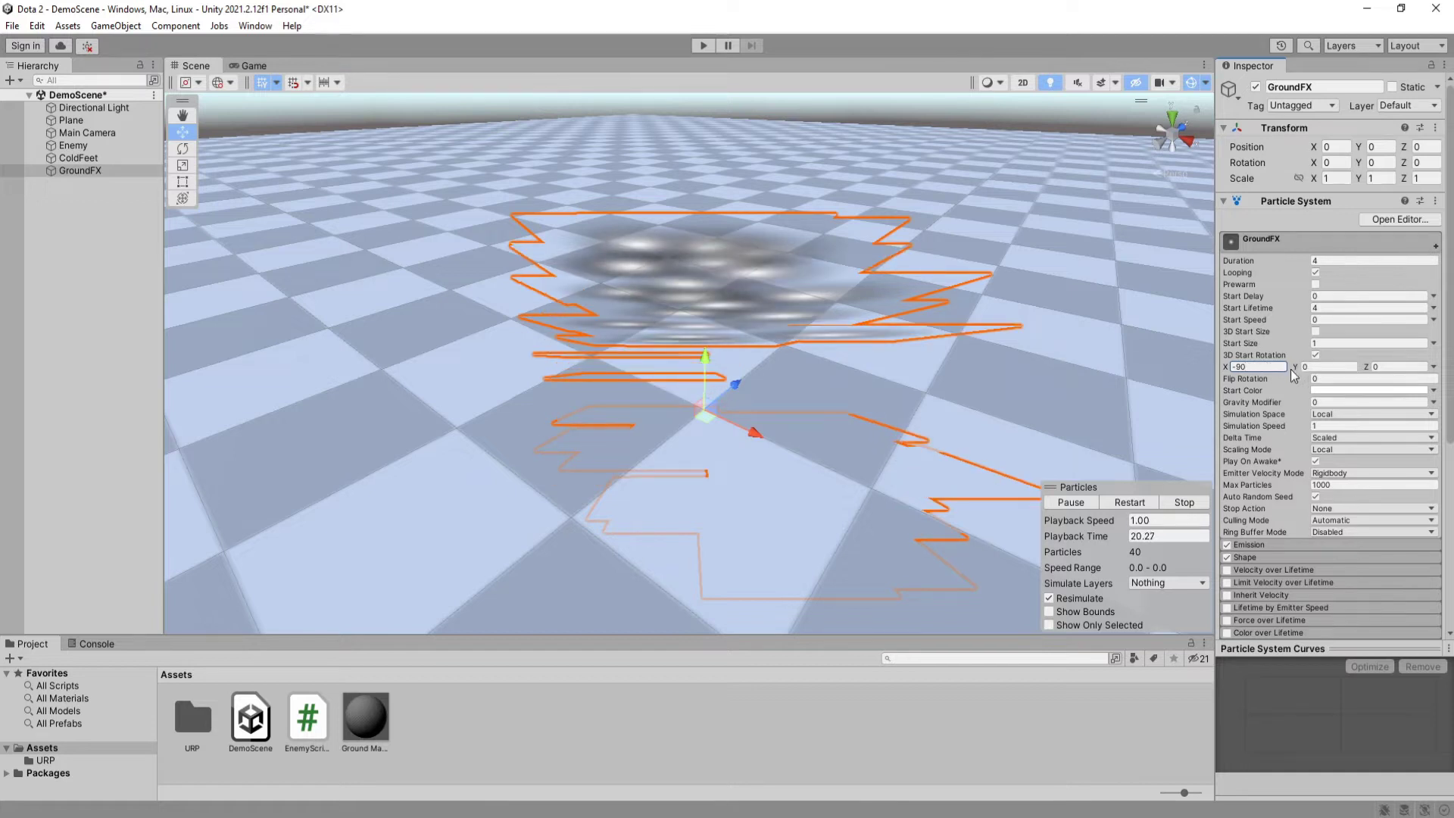
Step: Change GroundFX's start color to light cyan, hex 73E8FF
{"action": "left_click", "coordinate": [1334, 389]}
{"action": "left_click_drag", "start_coordinate": [1349, 499], "coordinate": [1365, 468]}
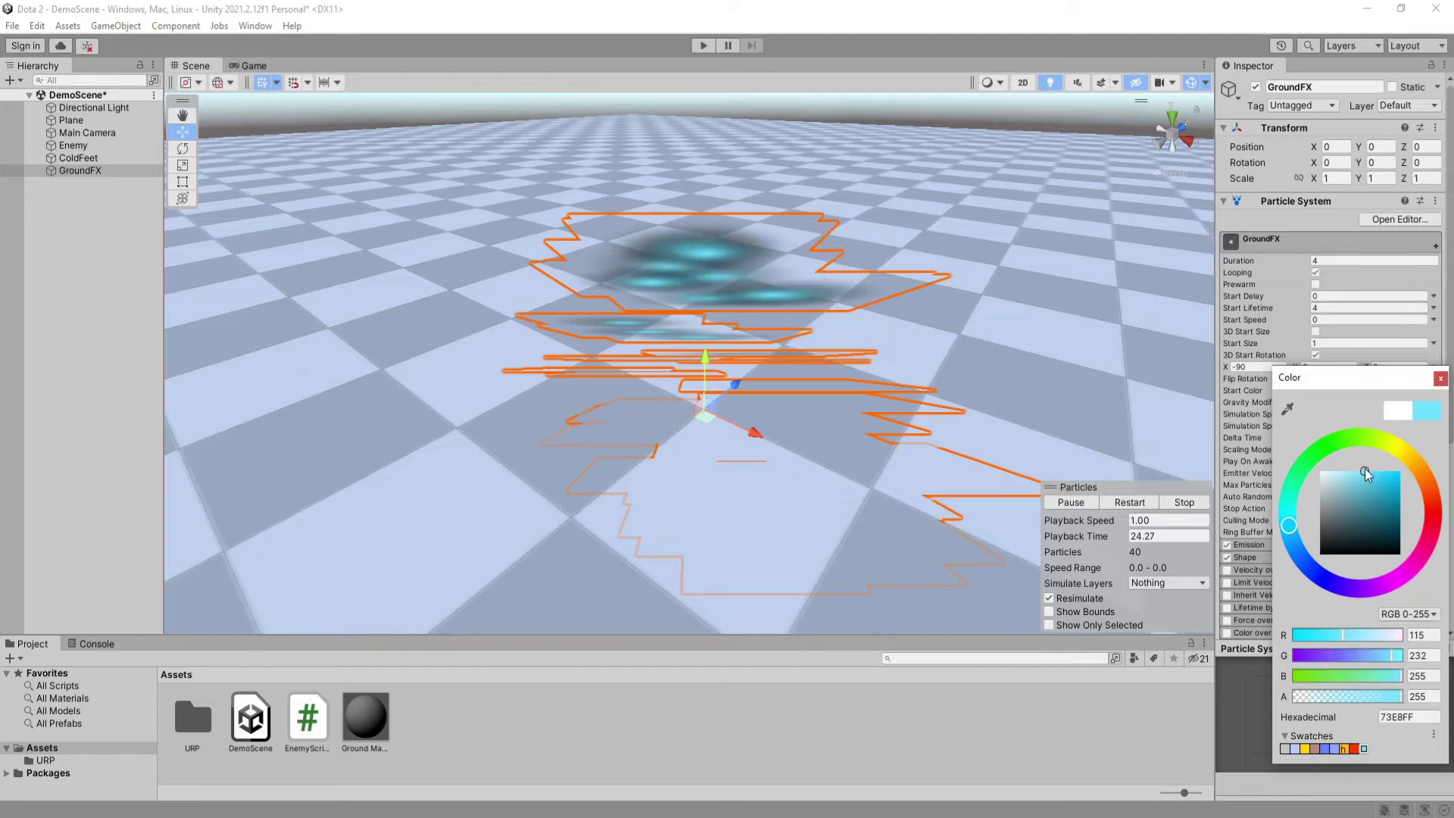
{"action": "left_click", "coordinate": [1439, 378]}
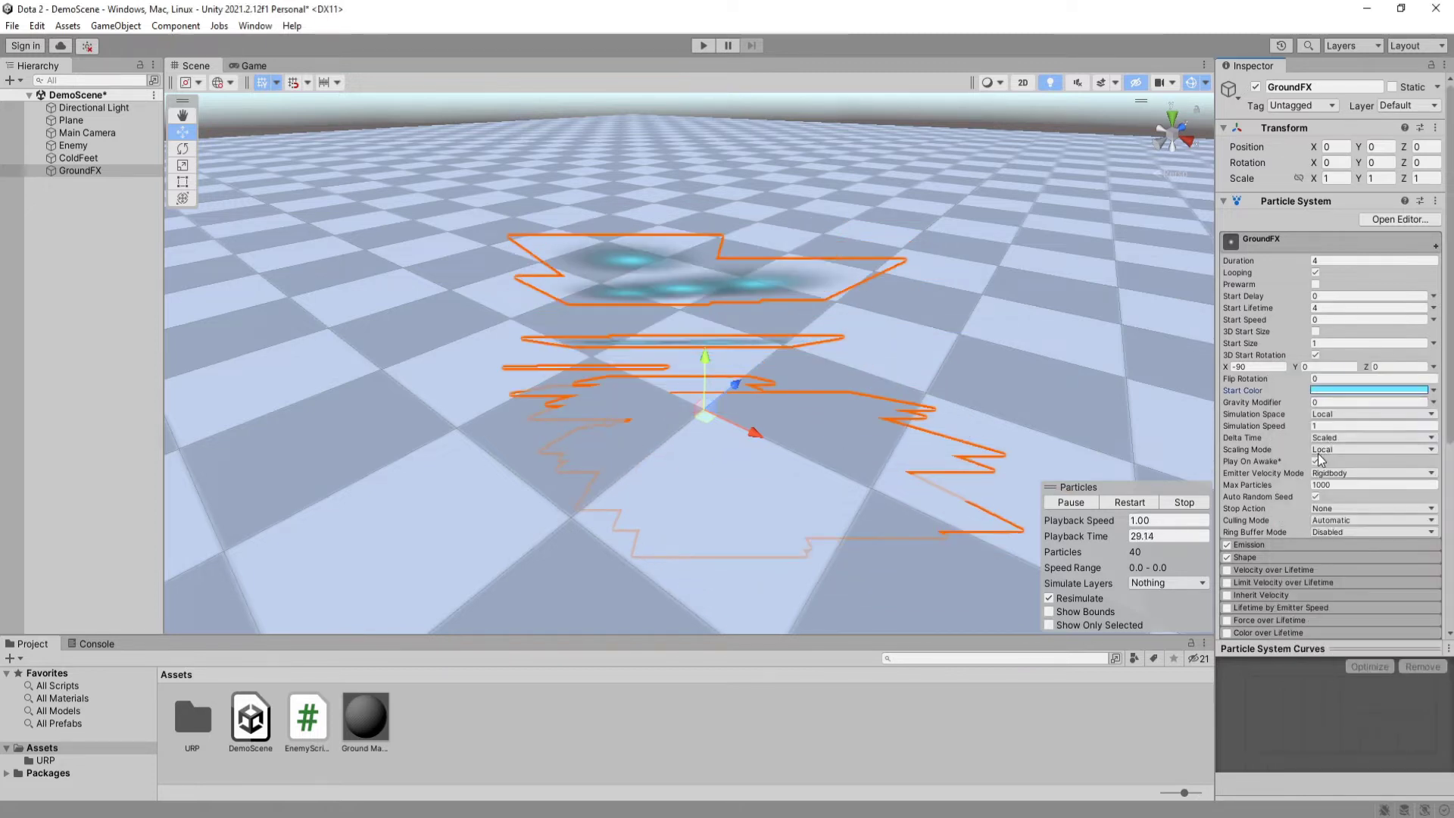
Step: Turn off looping for GroundFX and make it emit a single burst of 5 particles with rate over time 0
{"action": "left_click", "coordinate": [1247, 272]}
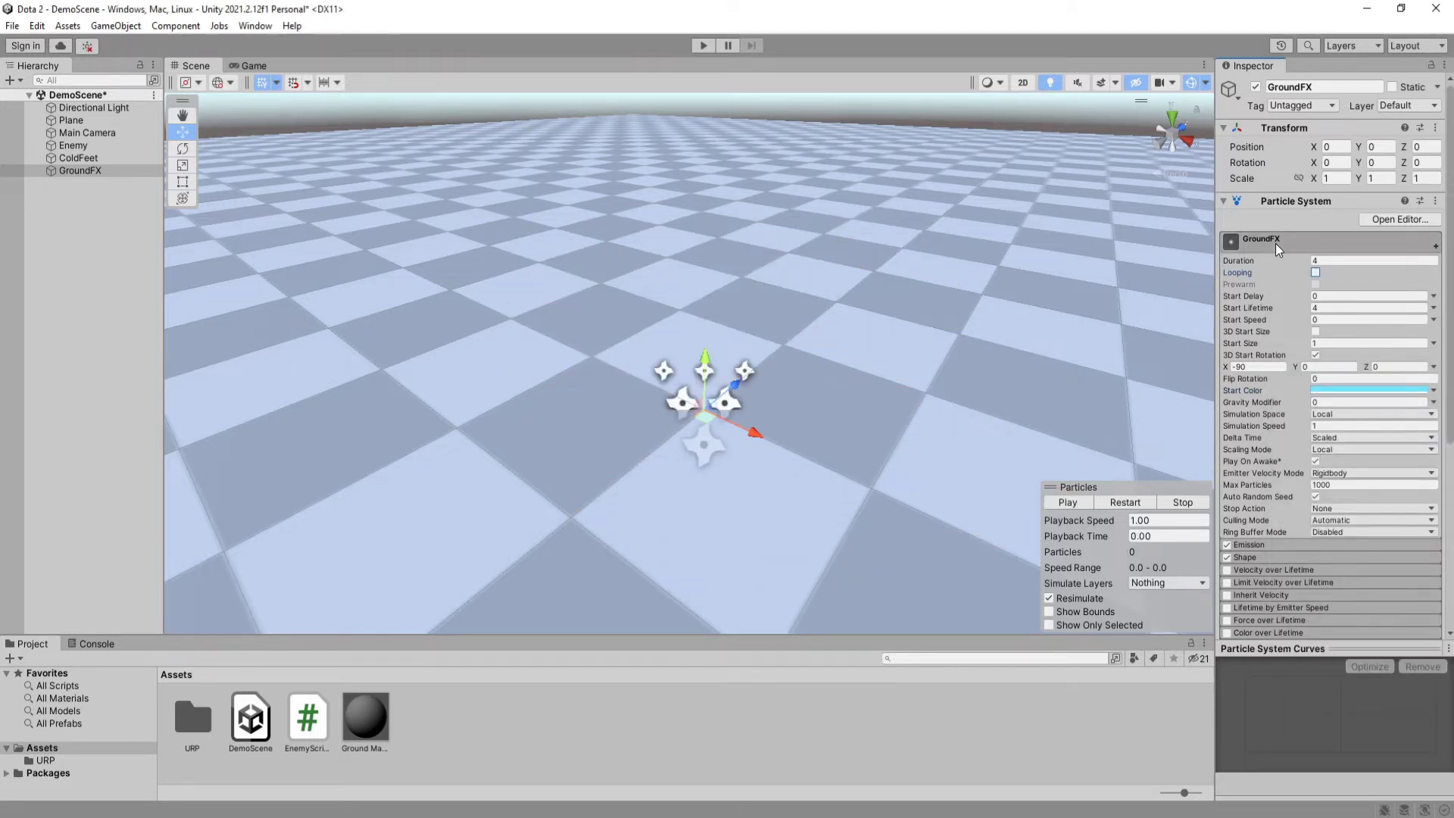
{"action": "left_click", "coordinate": [1275, 243]}
{"action": "left_click", "coordinate": [1257, 261]}
{"action": "left_click", "coordinate": [1394, 349]}
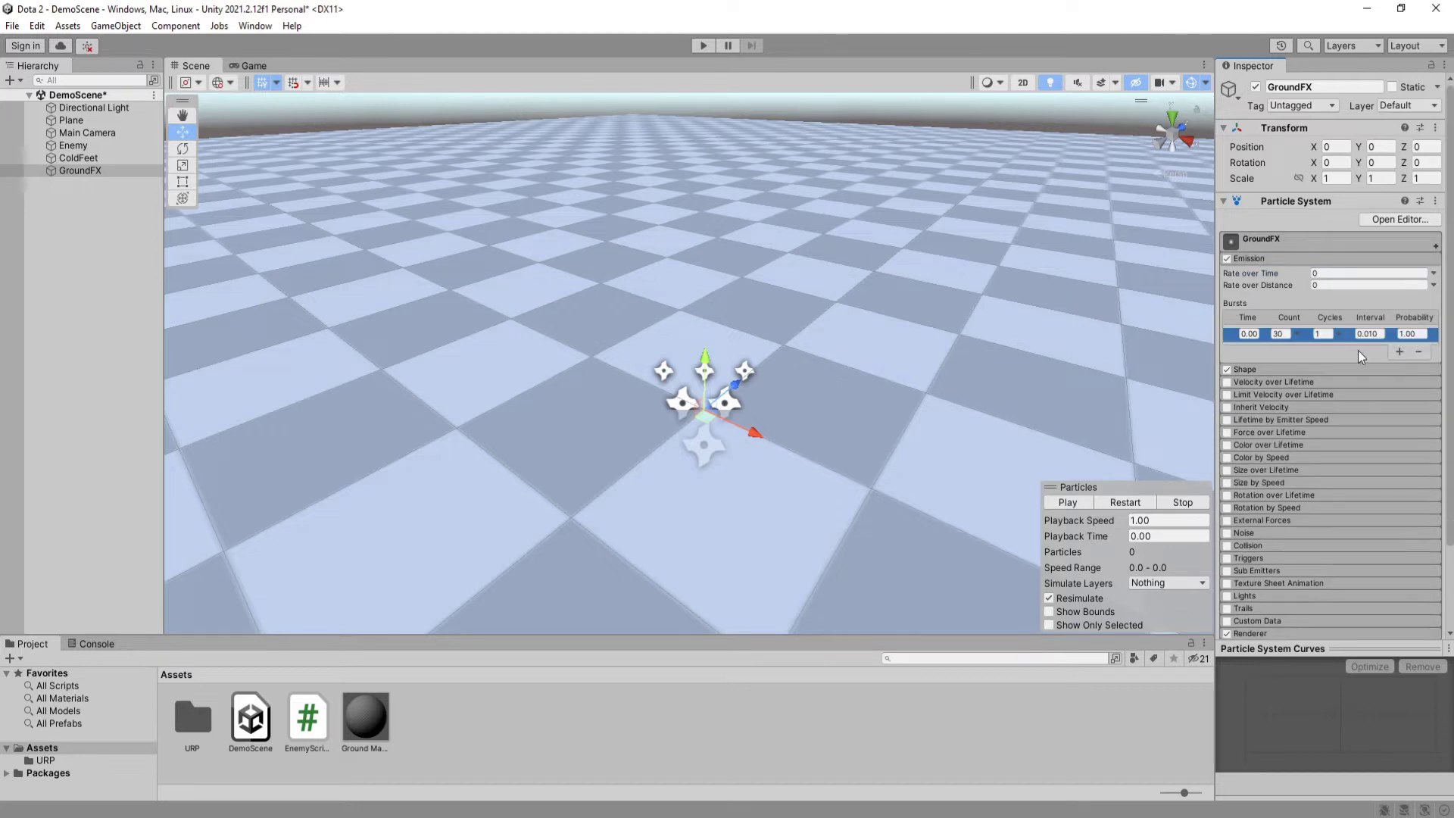
{"action": "left_click", "coordinate": [1254, 259]}
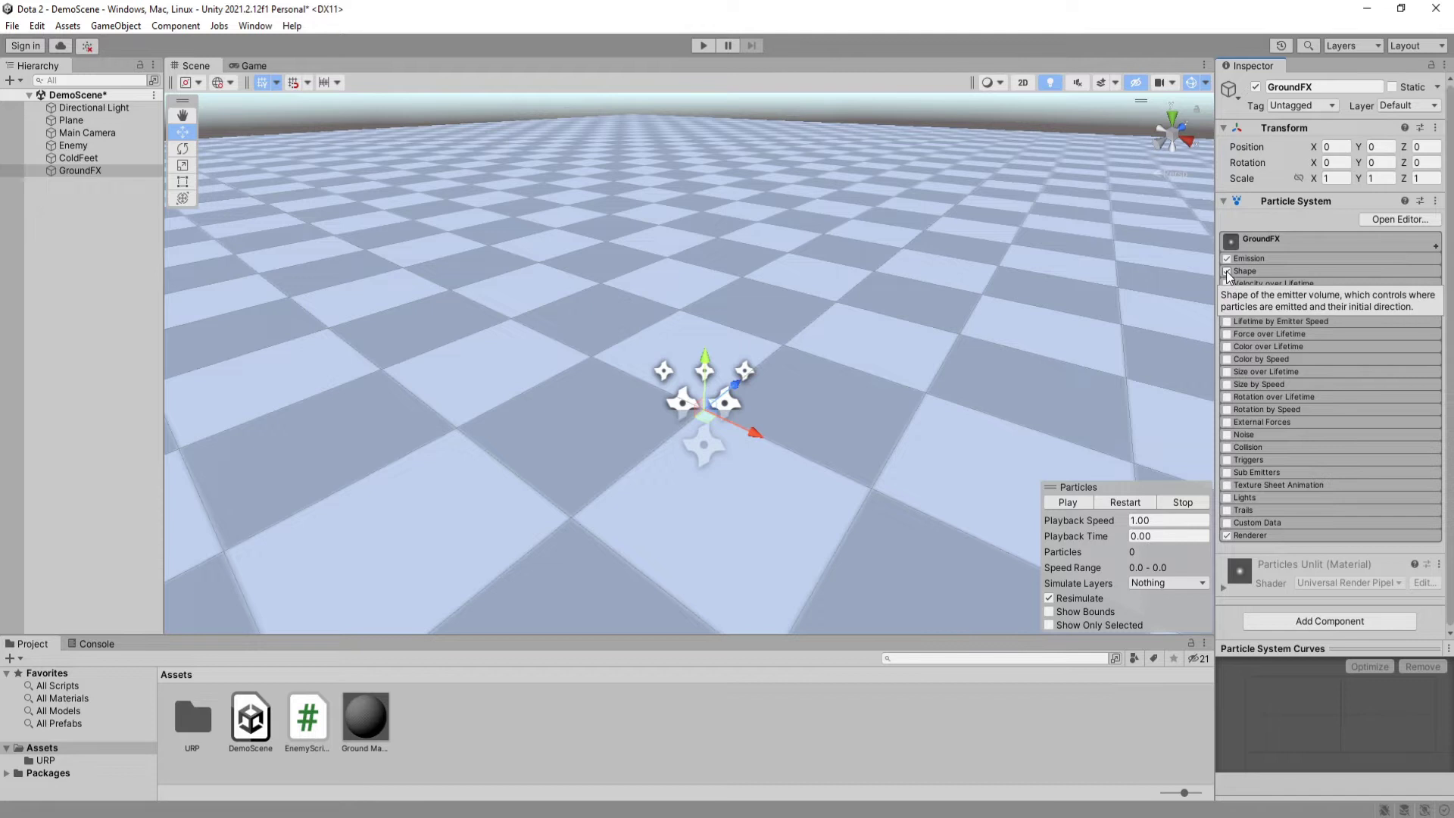
Step: Disable GroundFX's Shape module and enable Color over Lifetime with a gradient that fades to transparent
{"action": "left_click", "coordinate": [1226, 271]}
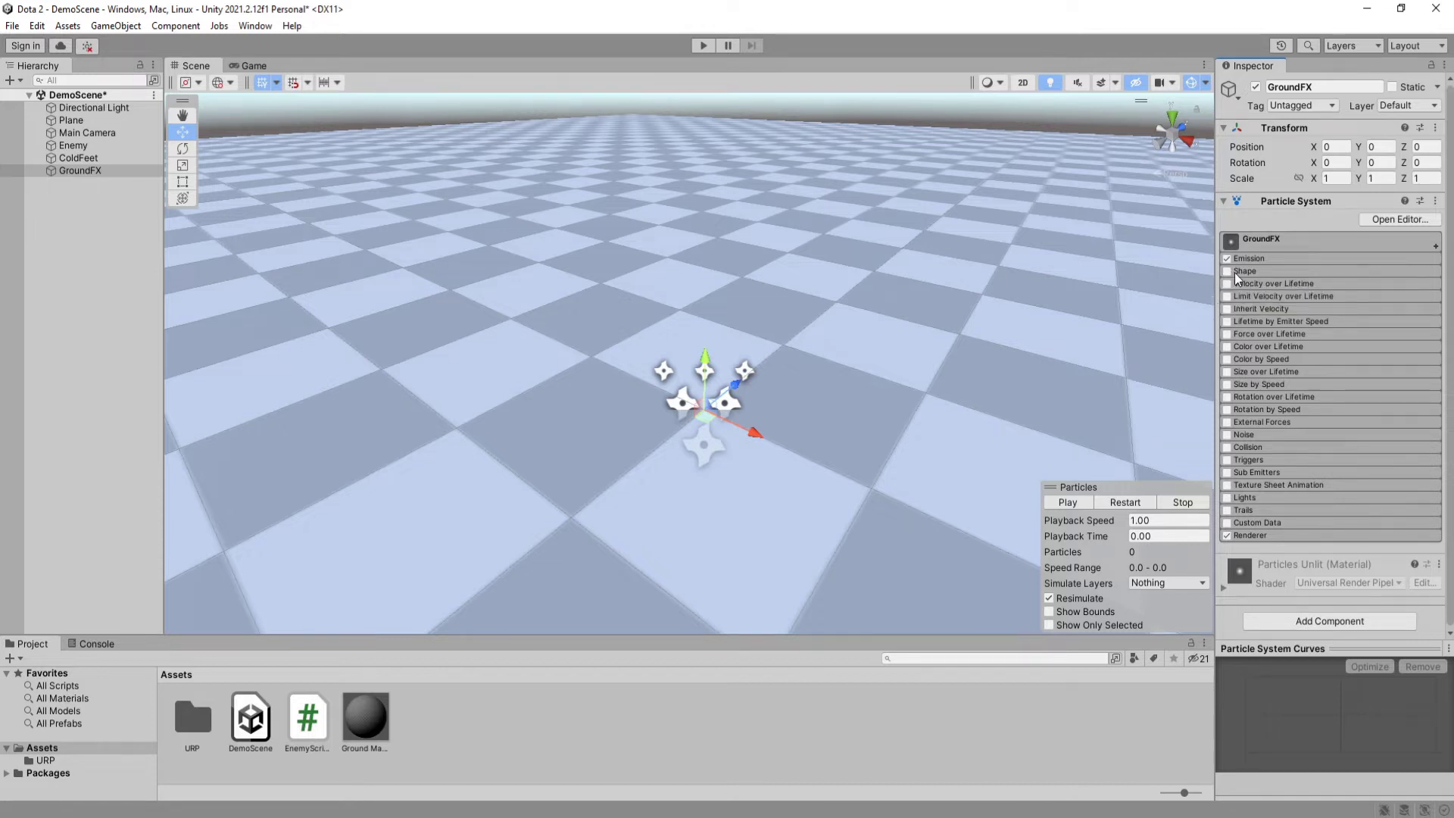
{"action": "left_click", "coordinate": [1227, 347]}
{"action": "left_click", "coordinate": [1333, 360]}
{"action": "left_click", "coordinate": [493, 57]}
{"action": "left_click_drag", "start_coordinate": [334, 127], "coordinate": [13, 138]}
{"action": "left_click", "coordinate": [527, 42]}
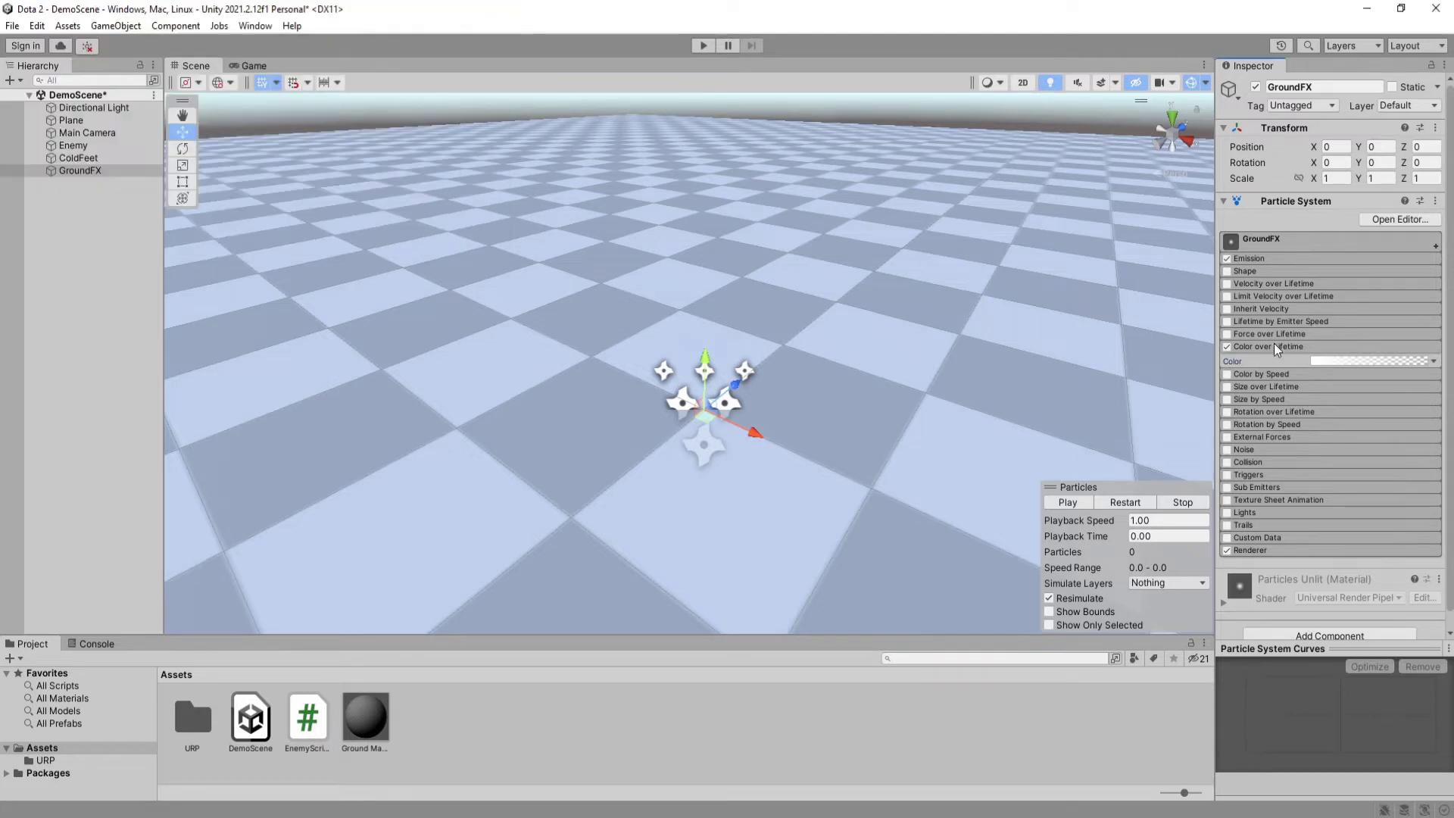
{"action": "left_click", "coordinate": [1274, 343]}
Step: Set the material in GroundFX's Renderer module to Default-Particle
{"action": "left_click", "coordinate": [1251, 534]}
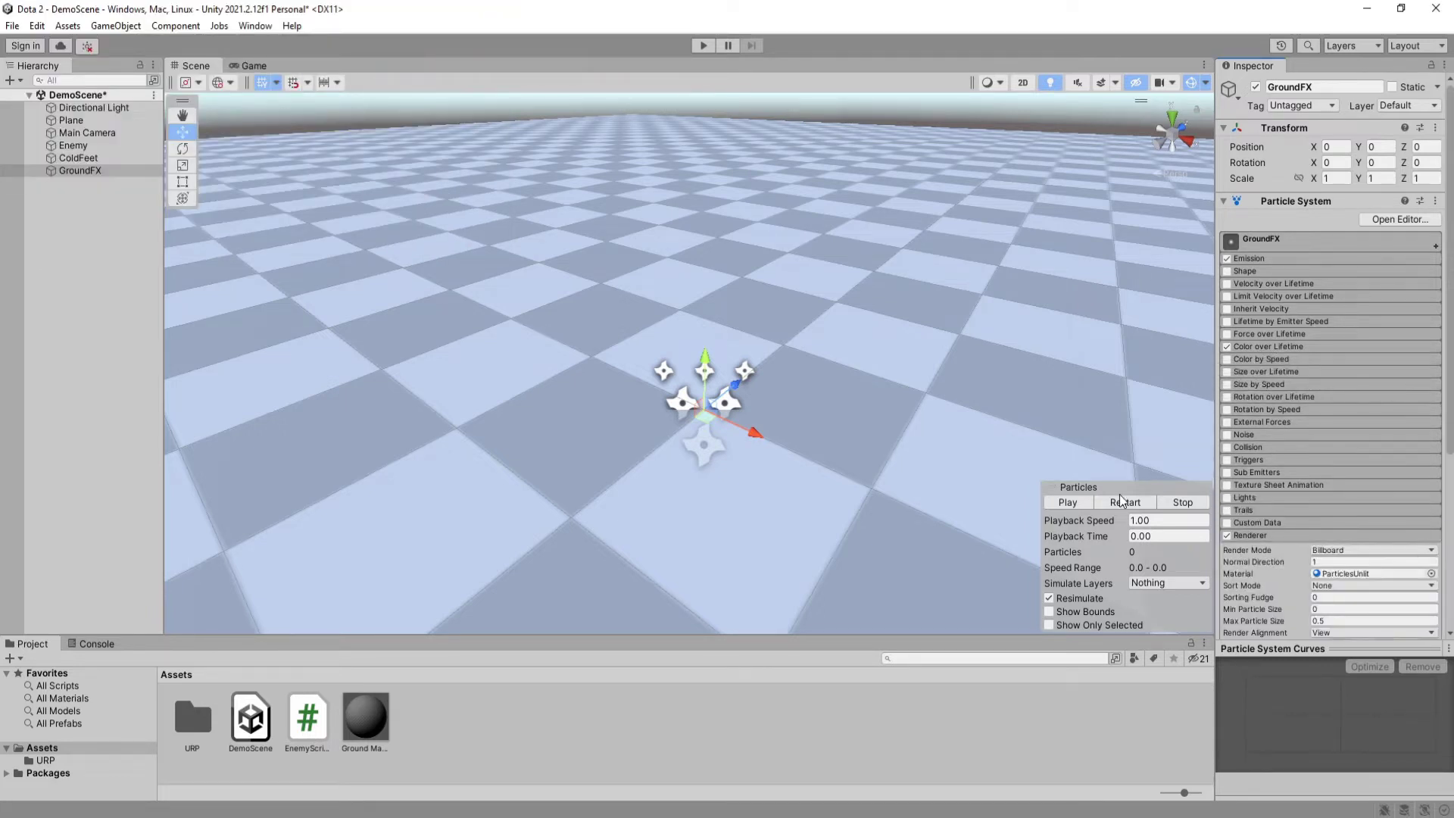
{"action": "left_click", "coordinate": [1123, 506]}
{"action": "scroll", "coordinate": [1283, 547], "scroll_direction": "down", "scroll_amount": 3}
{"action": "scroll", "coordinate": [1257, 454], "scroll_direction": "down", "scroll_amount": 1}
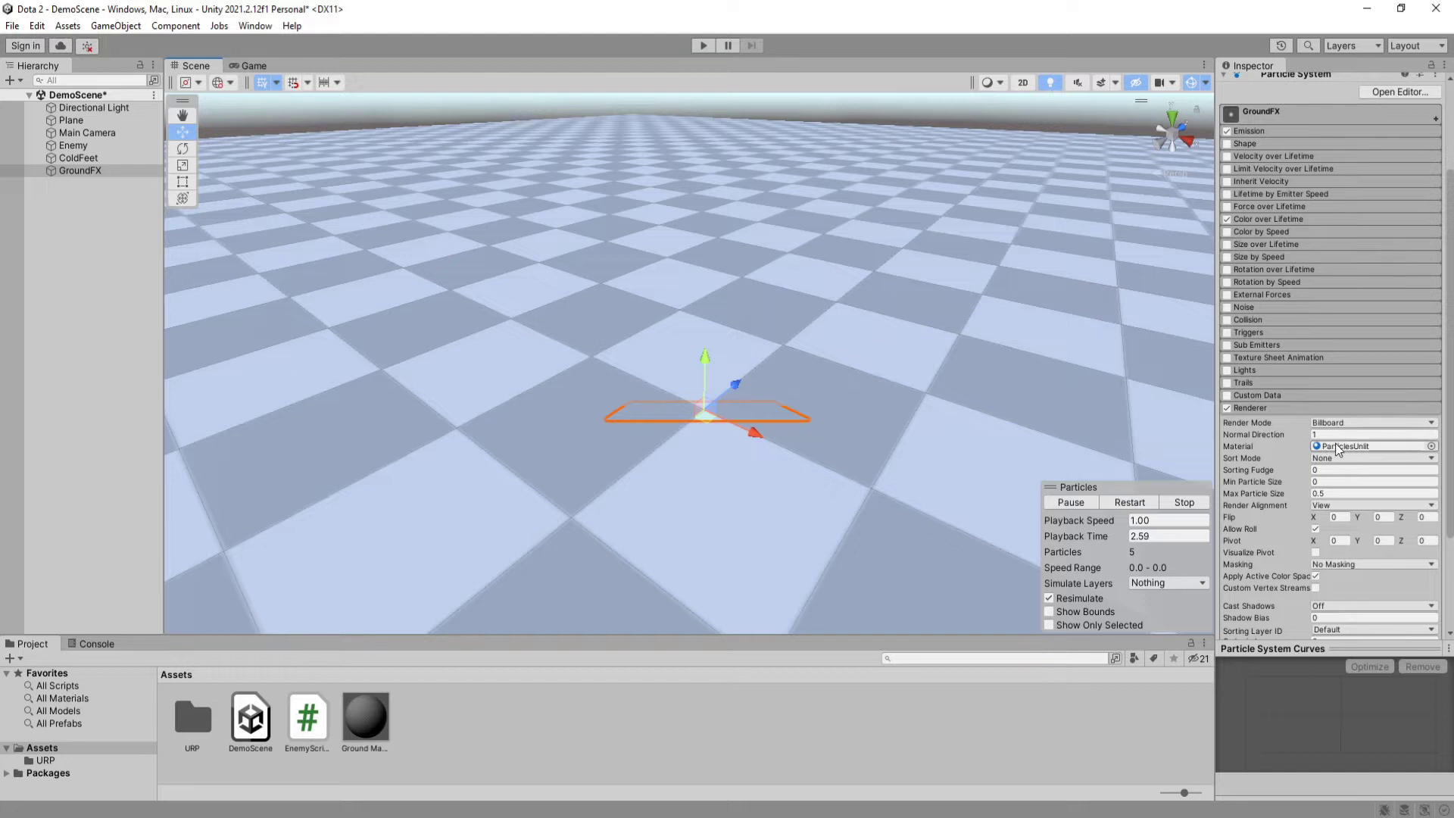
{"action": "left_click", "coordinate": [1431, 446]}
{"action": "double_click", "coordinate": [1064, 538]}
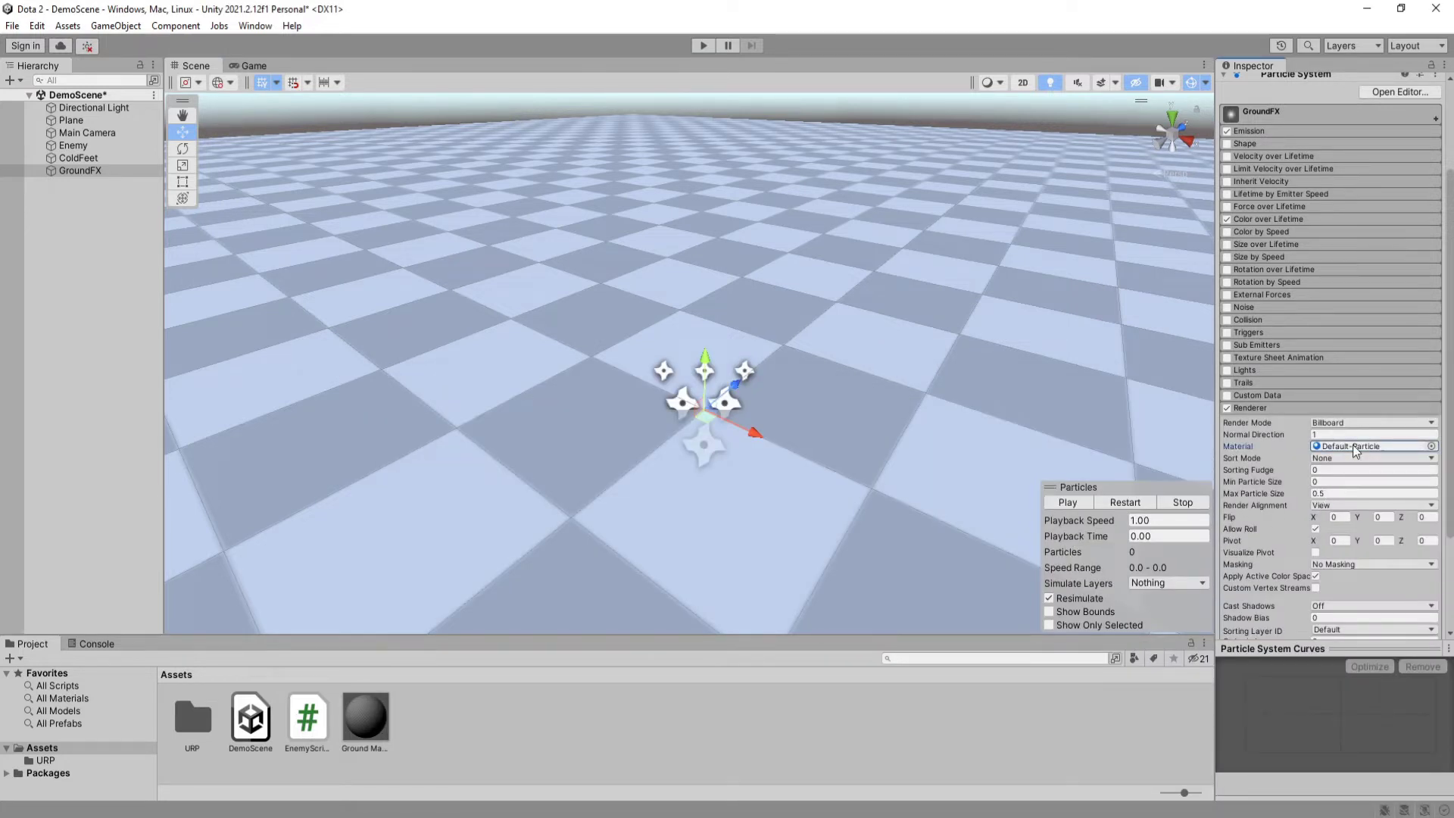
Step: Set GroundFX's render alignment to Local and replay the effect
{"action": "left_click", "coordinate": [1329, 505]}
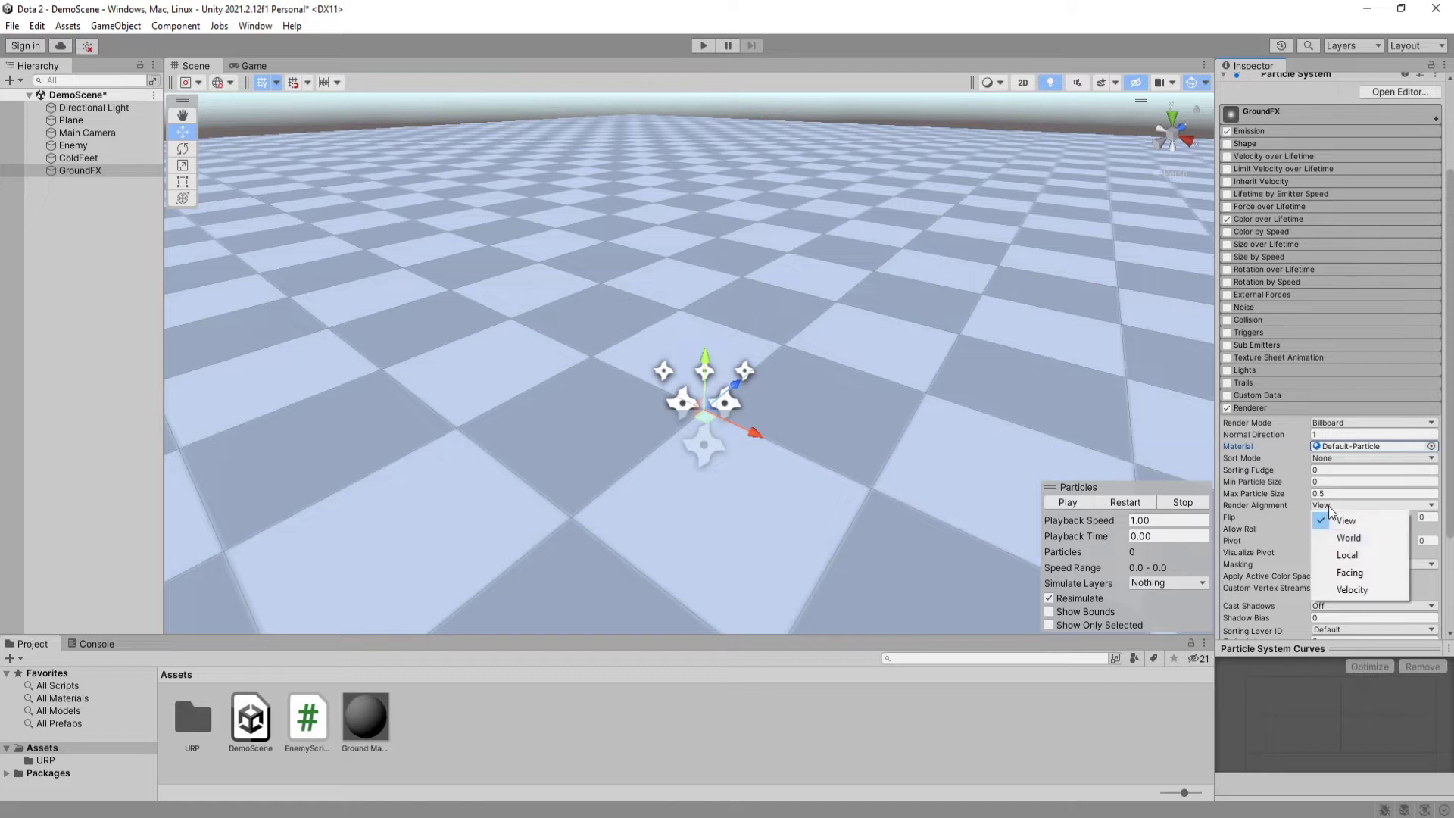
{"action": "left_click", "coordinate": [1347, 555]}
{"action": "left_click", "coordinate": [1127, 503]}
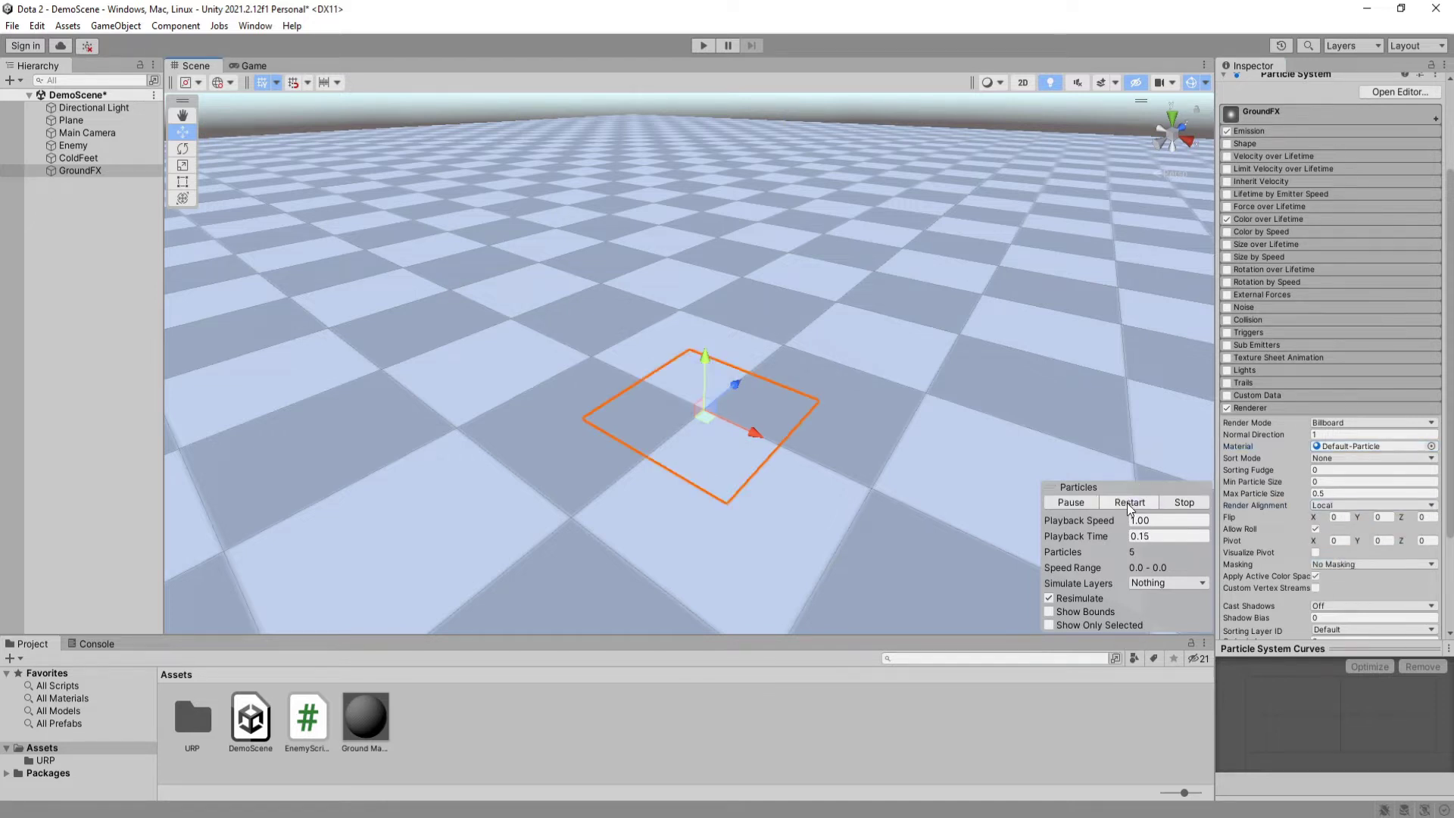
Step: Raise GroundFX just above the ground to Y position 0.1 and make it a child of ColdFeet
{"action": "left_click_drag", "start_coordinate": [705, 369], "coordinate": [705, 356]}
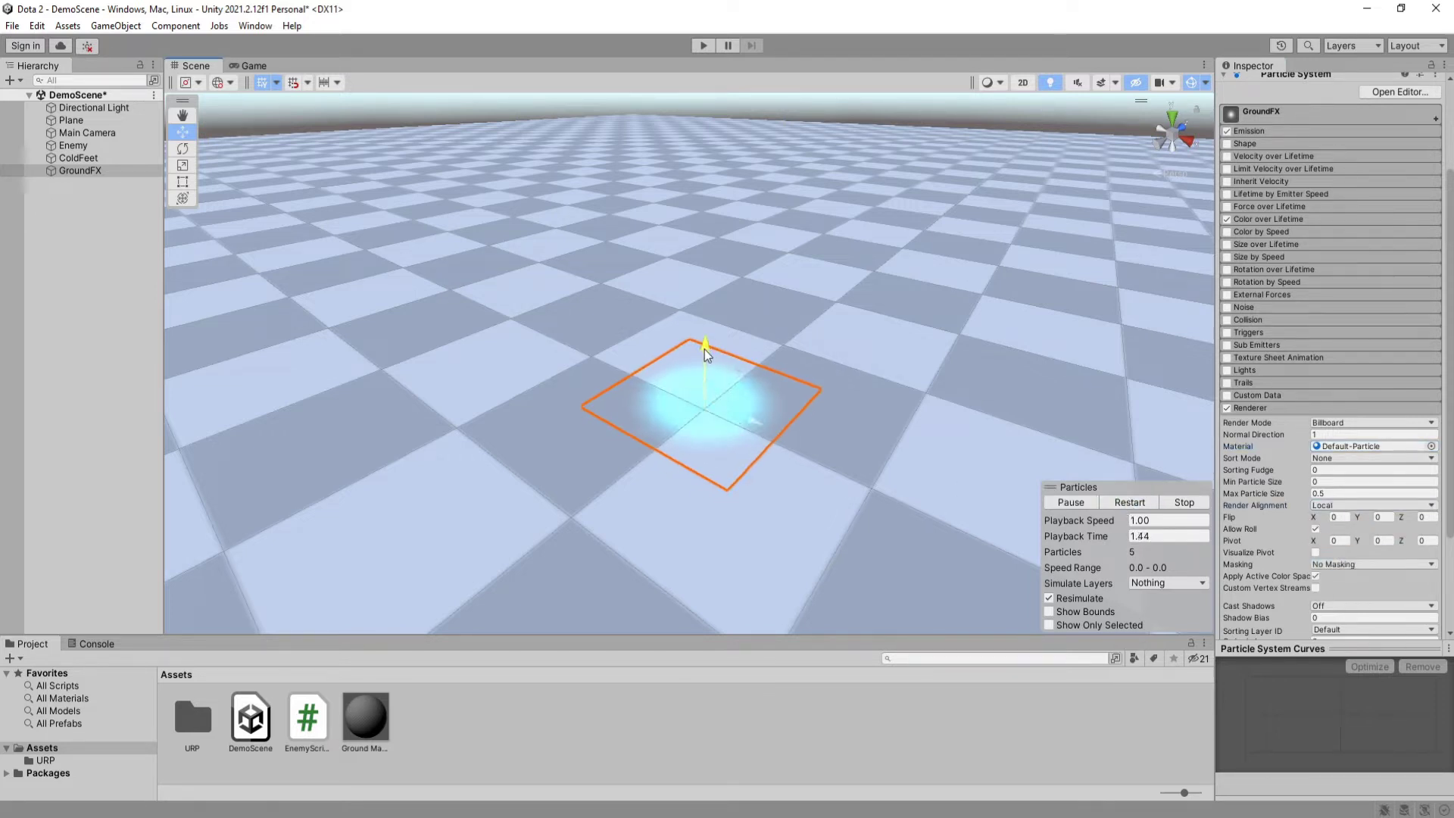
{"action": "left_click", "coordinate": [1120, 500]}
{"action": "left_click", "coordinate": [1120, 500]}
{"action": "right_click_drag", "start_coordinate": [881, 438], "coordinate": [875, 380]}
{"action": "key", "text": "q"}
{"action": "left_click_drag", "start_coordinate": [874, 380], "coordinate": [871, 435], "text": "alt"}
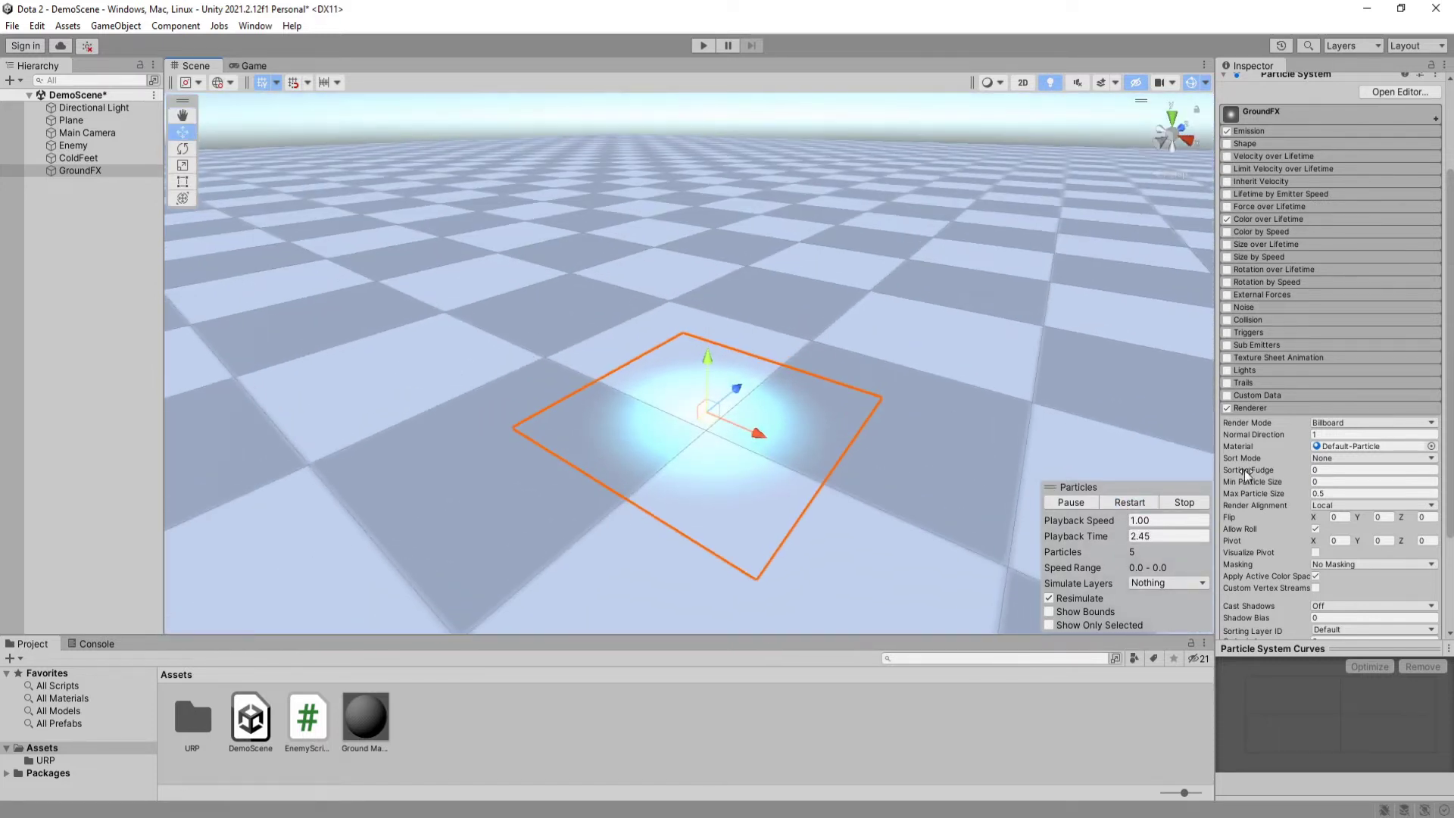
{"action": "scroll", "coordinate": [1310, 468], "scroll_direction": "up", "scroll_amount": 3}
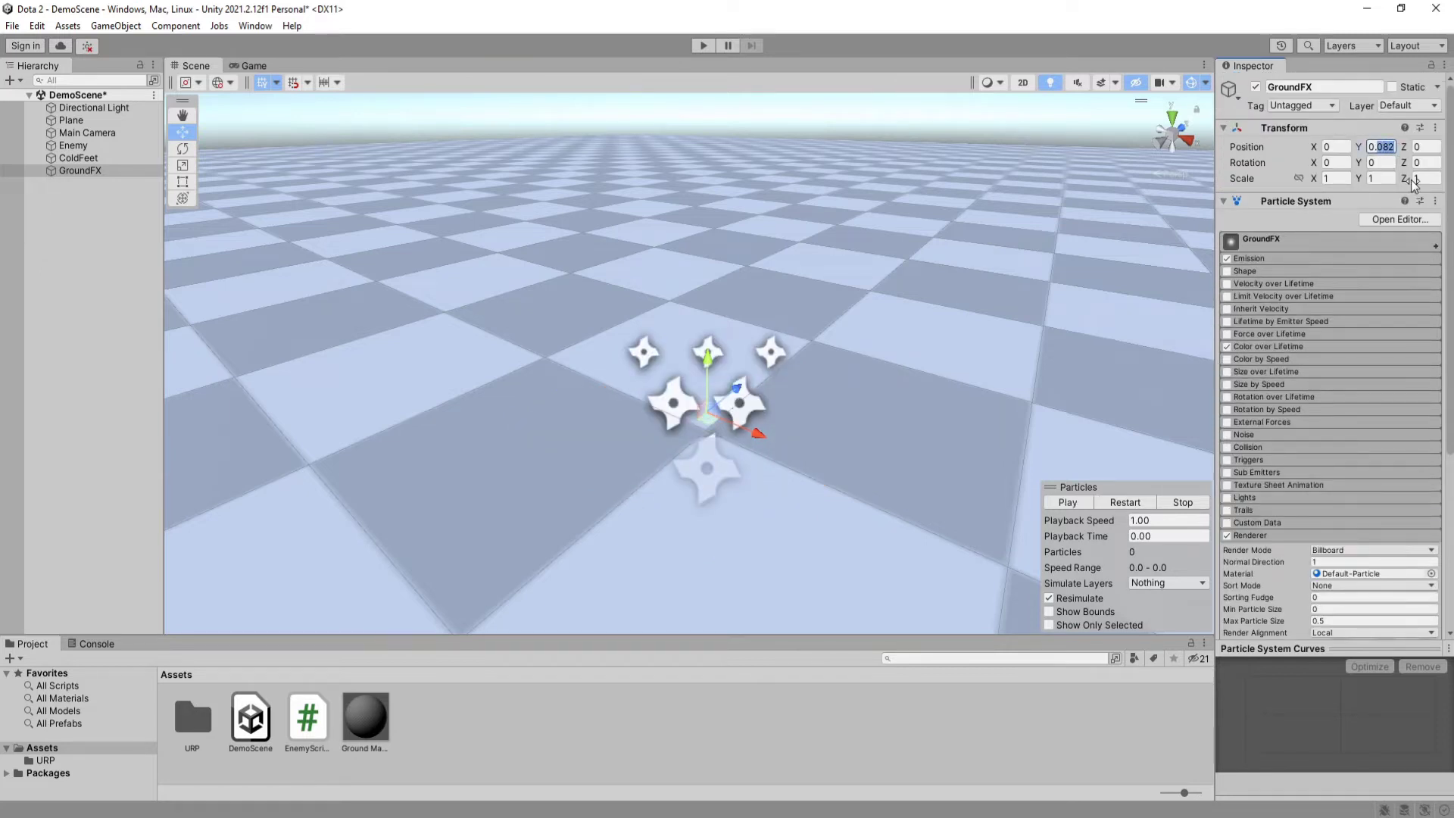
{"action": "type", "text": "0.1"}
{"action": "left_click", "coordinate": [1132, 503]}
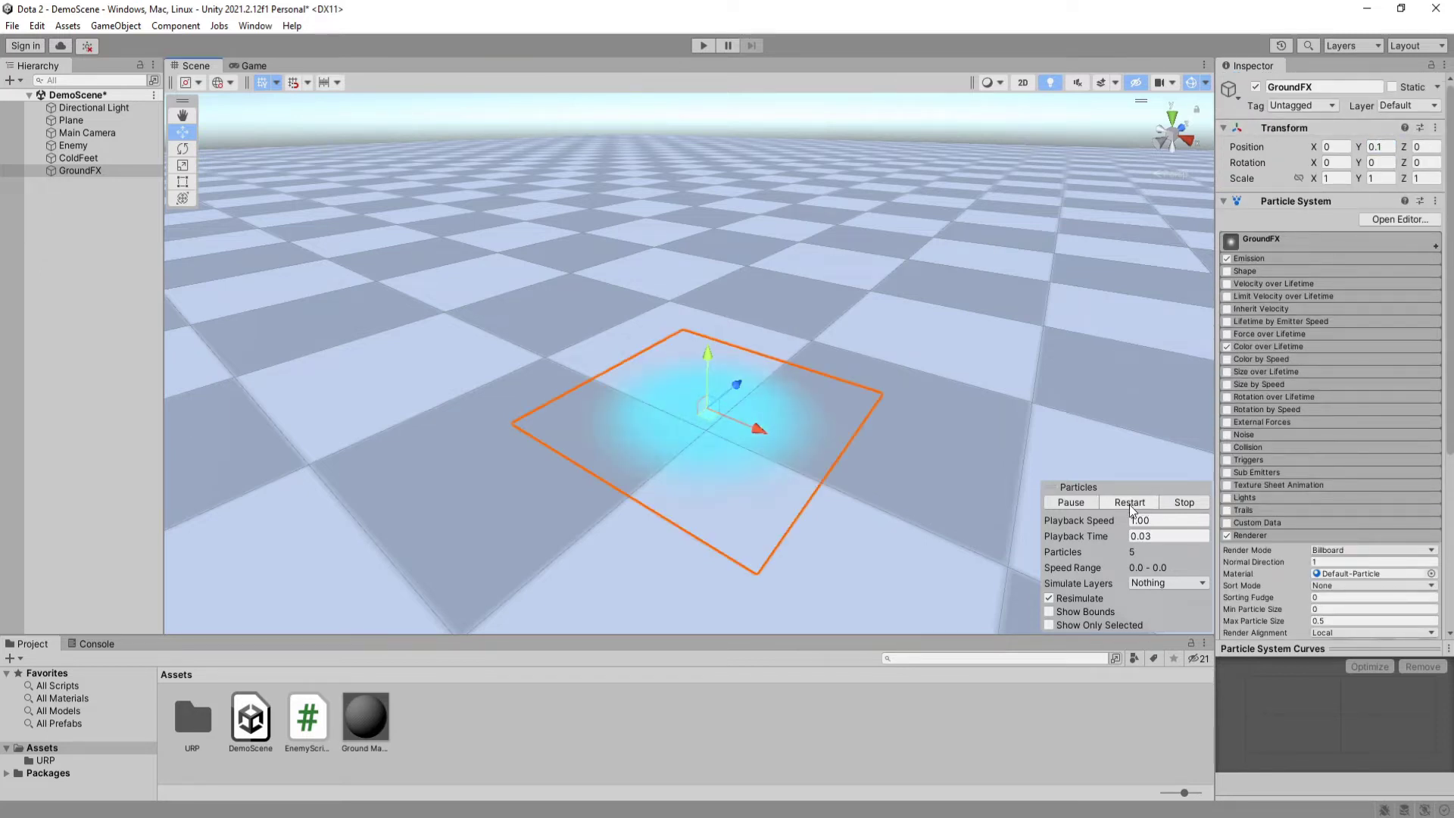
{"action": "left_click_drag", "start_coordinate": [630, 480], "coordinate": [726, 377], "text": "alt"}
{"action": "left_click_drag", "start_coordinate": [89, 172], "coordinate": [91, 157]}
Step: Add a second particle system to the scene and name it FrozenFX
{"action": "right_click", "coordinate": [96, 265]}
{"action": "mouse_move", "coordinate": [133, 486]}
{"action": "left_click", "coordinate": [325, 486]}
{"action": "type", "text": "FrozenFX"}
{"action": "key", "text": "Return"}
Step: Set FrozenFX's X rotation to 0 and its position to 0, 0, 0
{"action": "left_click", "coordinate": [1334, 162]}
{"action": "type", "text": "0"}
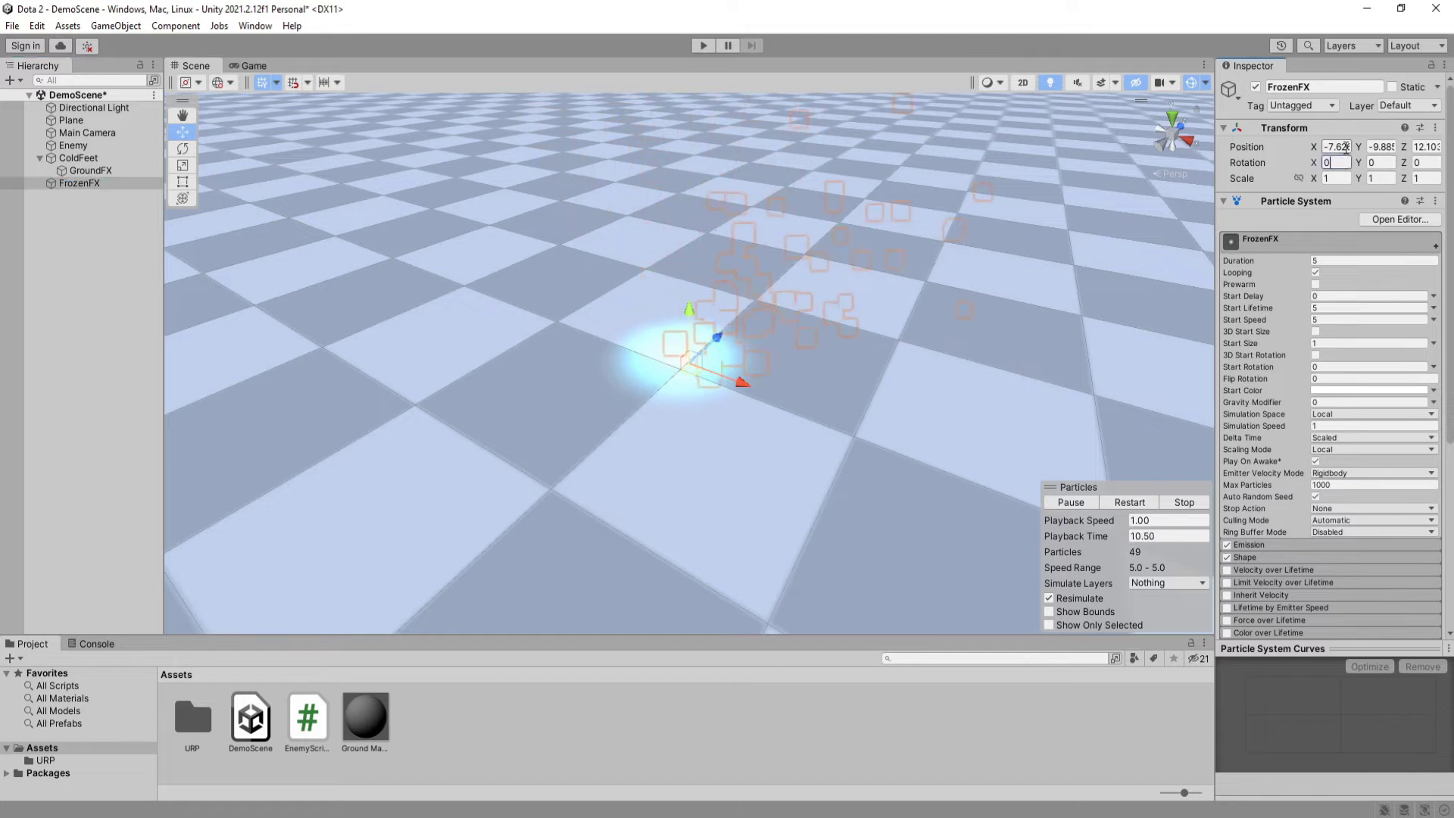
{"action": "left_click", "coordinate": [1342, 147]}
{"action": "type", "text": "0"}
{"action": "key", "text": "Tab"}
{"action": "key", "text": "0"}
{"action": "key", "text": "Tab"}
{"action": "type", "text": "0"}
Step: Set FrozenFX's duration and start lifetime to 3, turn off looping, and set the start speed to 0
{"action": "left_click", "coordinate": [1341, 260]}
{"action": "type", "text": "3"}
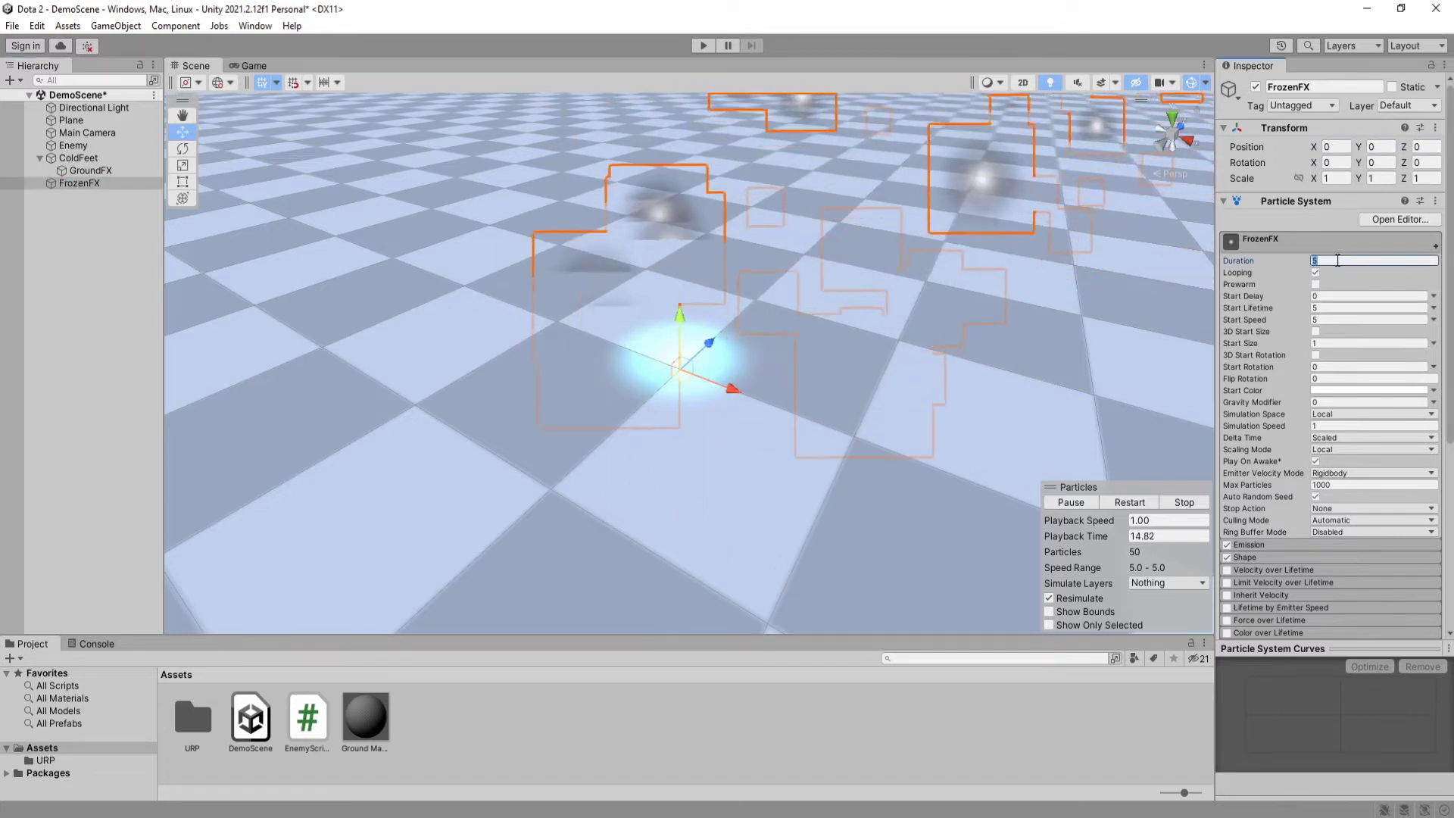
{"action": "left_click", "coordinate": [1329, 308]}
{"action": "type", "text": "3"}
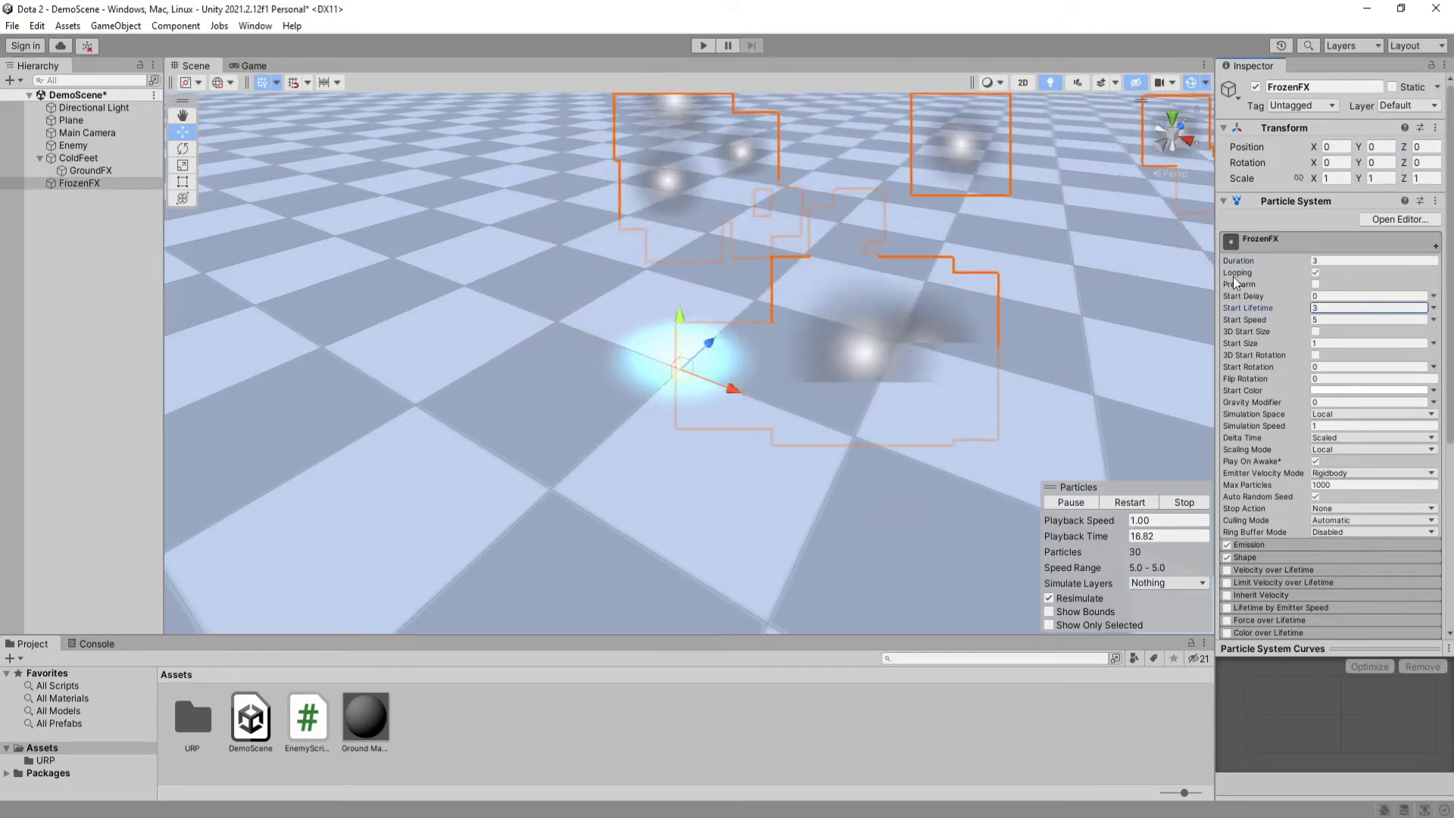
{"action": "left_click", "coordinate": [1316, 273]}
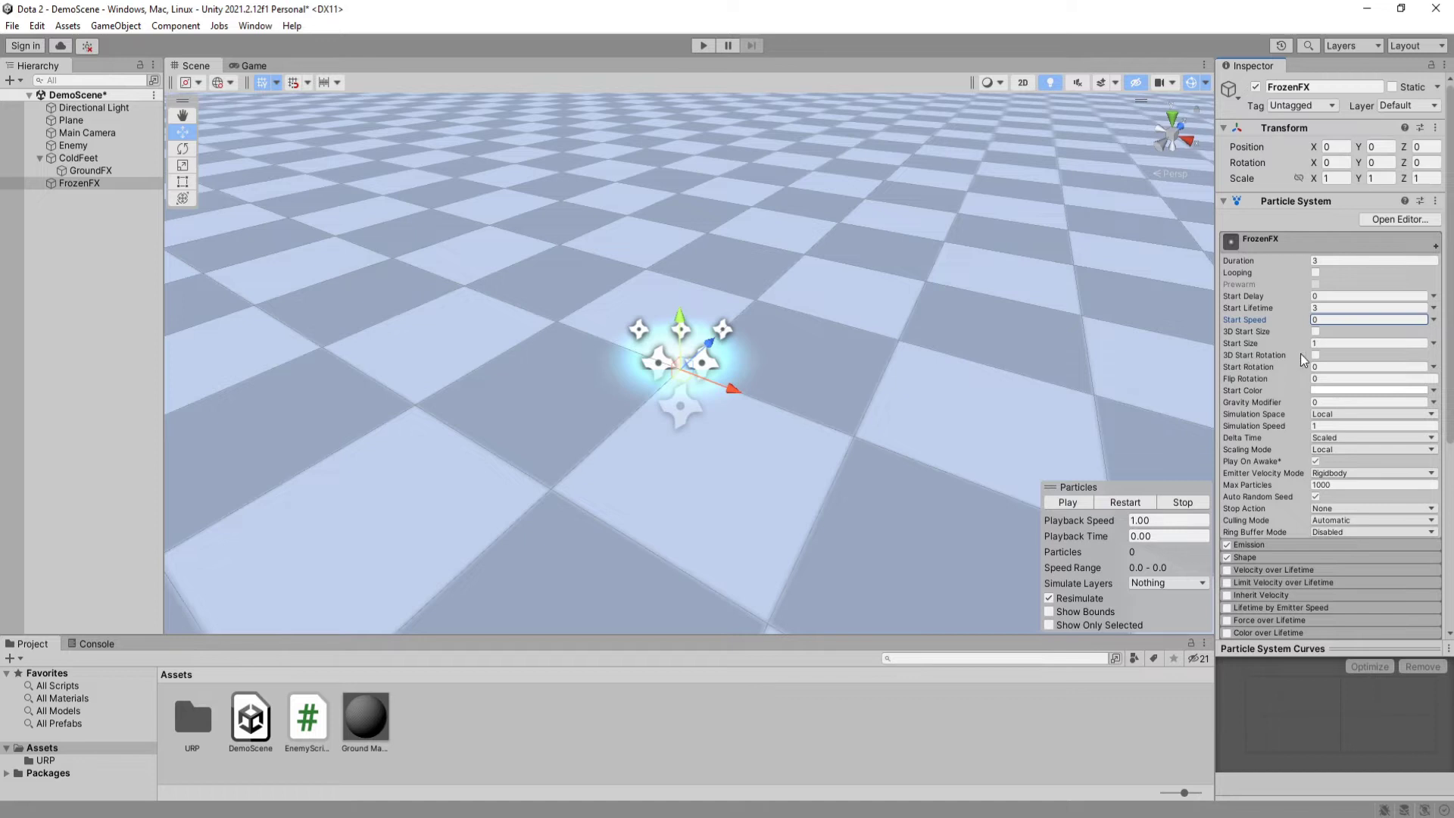
Step: Randomize FrozenFX's 3D start rotation between 0 and 360 on every axis and set its start color to light cyan 94F7FF
{"action": "left_click", "coordinate": [1433, 368]}
{"action": "left_click", "coordinate": [1295, 411]}
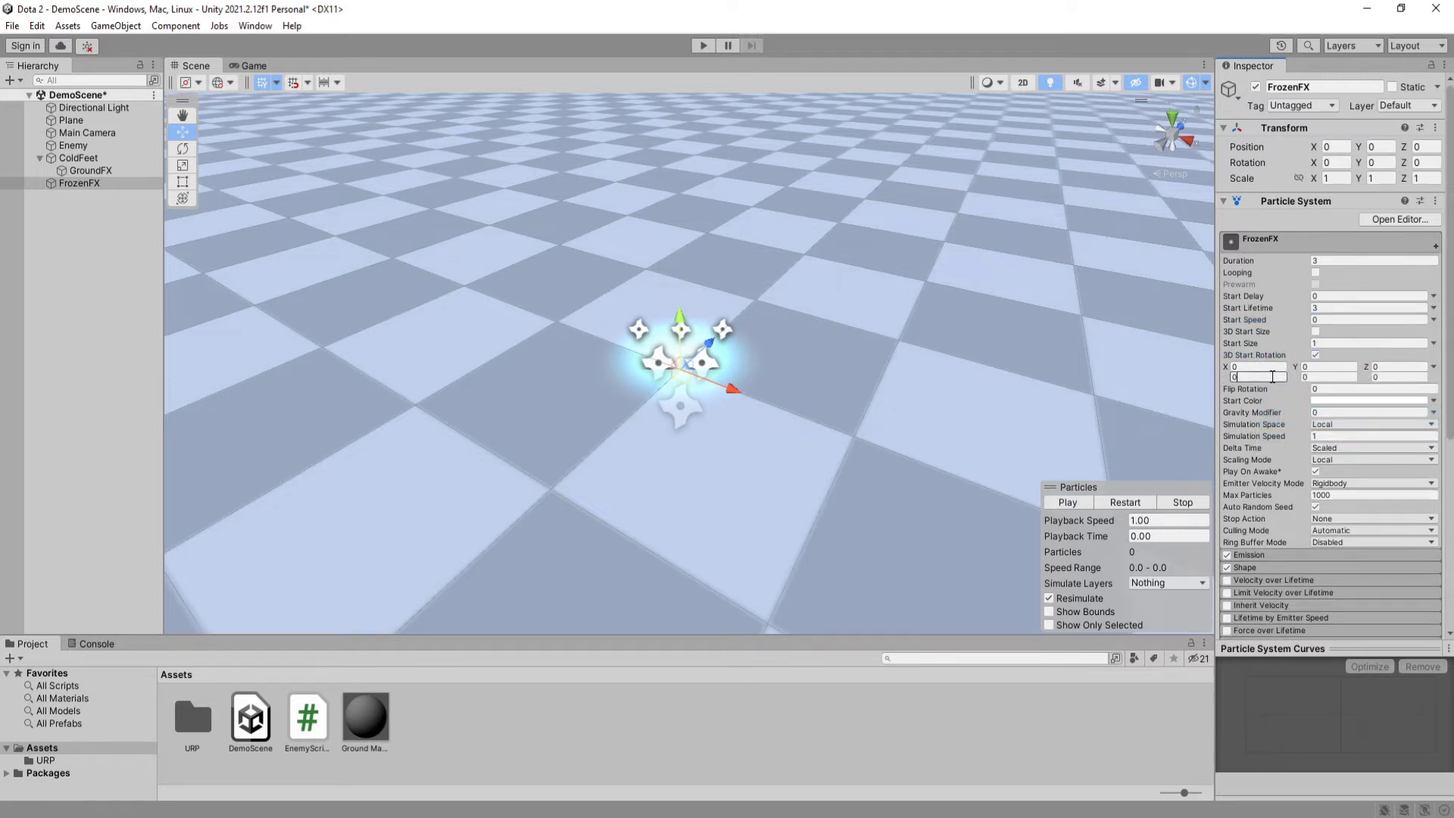
{"action": "left_click", "coordinate": [1334, 407]}
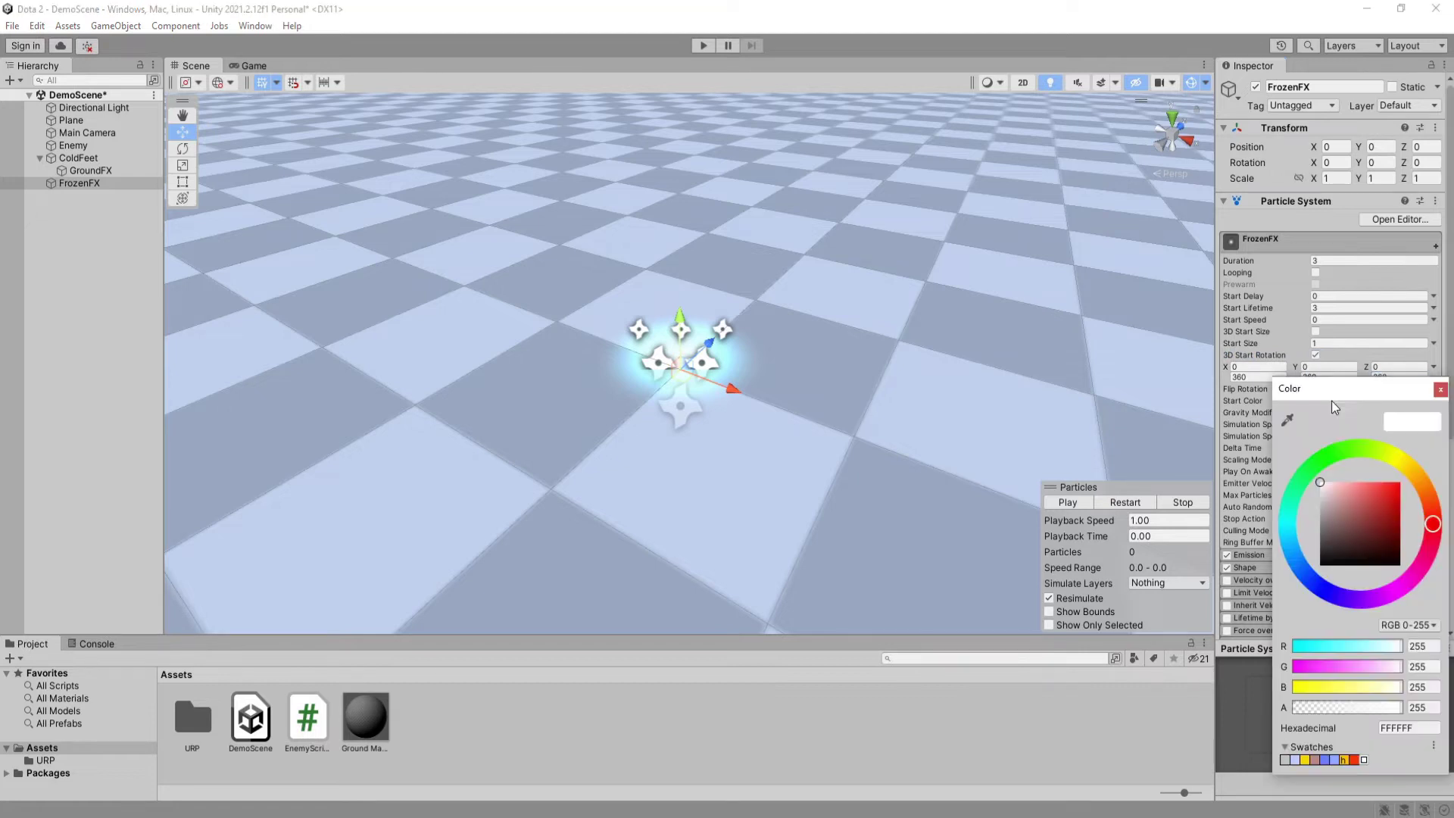
{"action": "left_click", "coordinate": [1354, 483]}
{"action": "left_click", "coordinate": [1440, 390]}
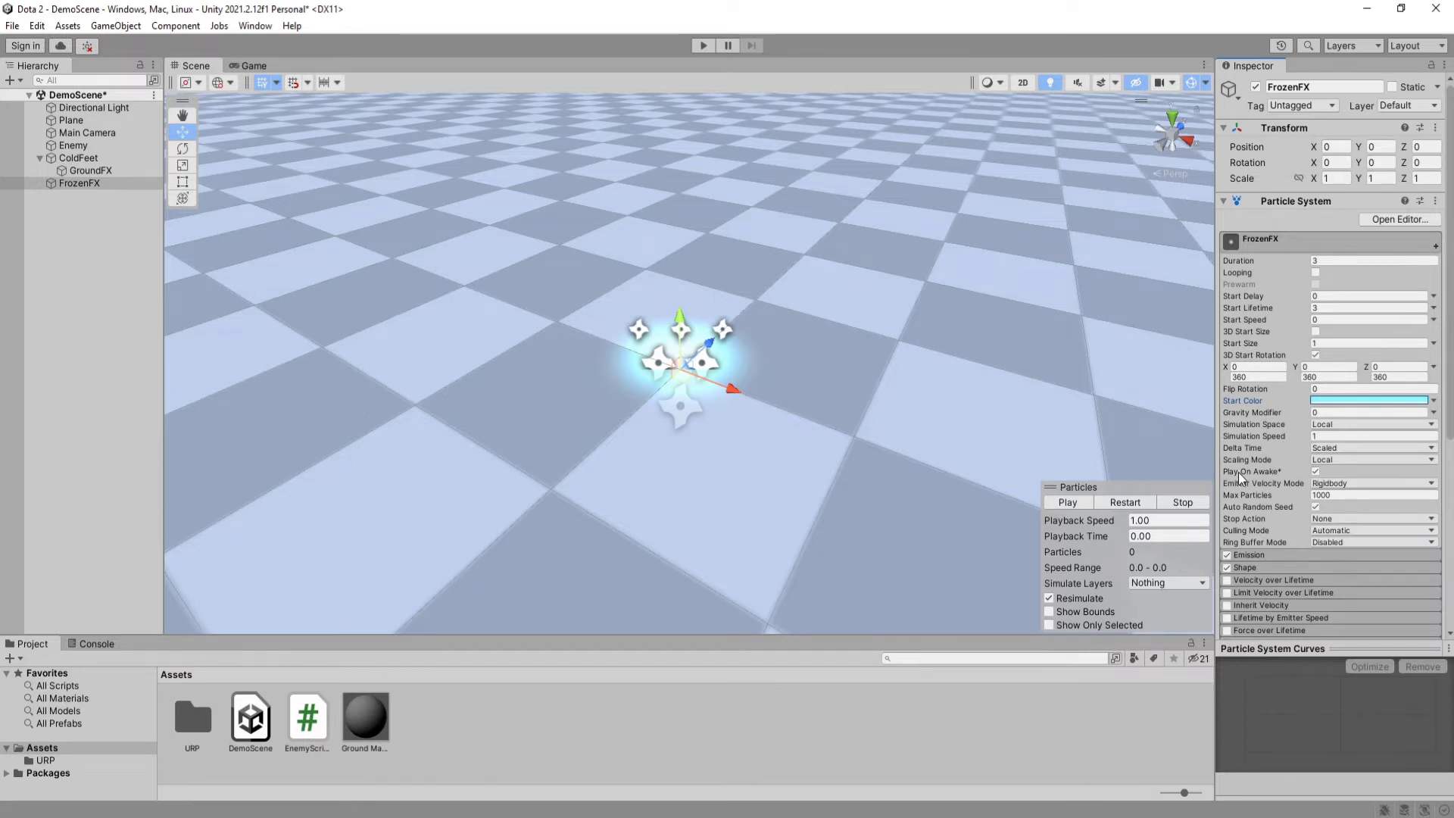
{"action": "left_click", "coordinate": [1264, 241]}
{"action": "left_click", "coordinate": [1126, 501]}
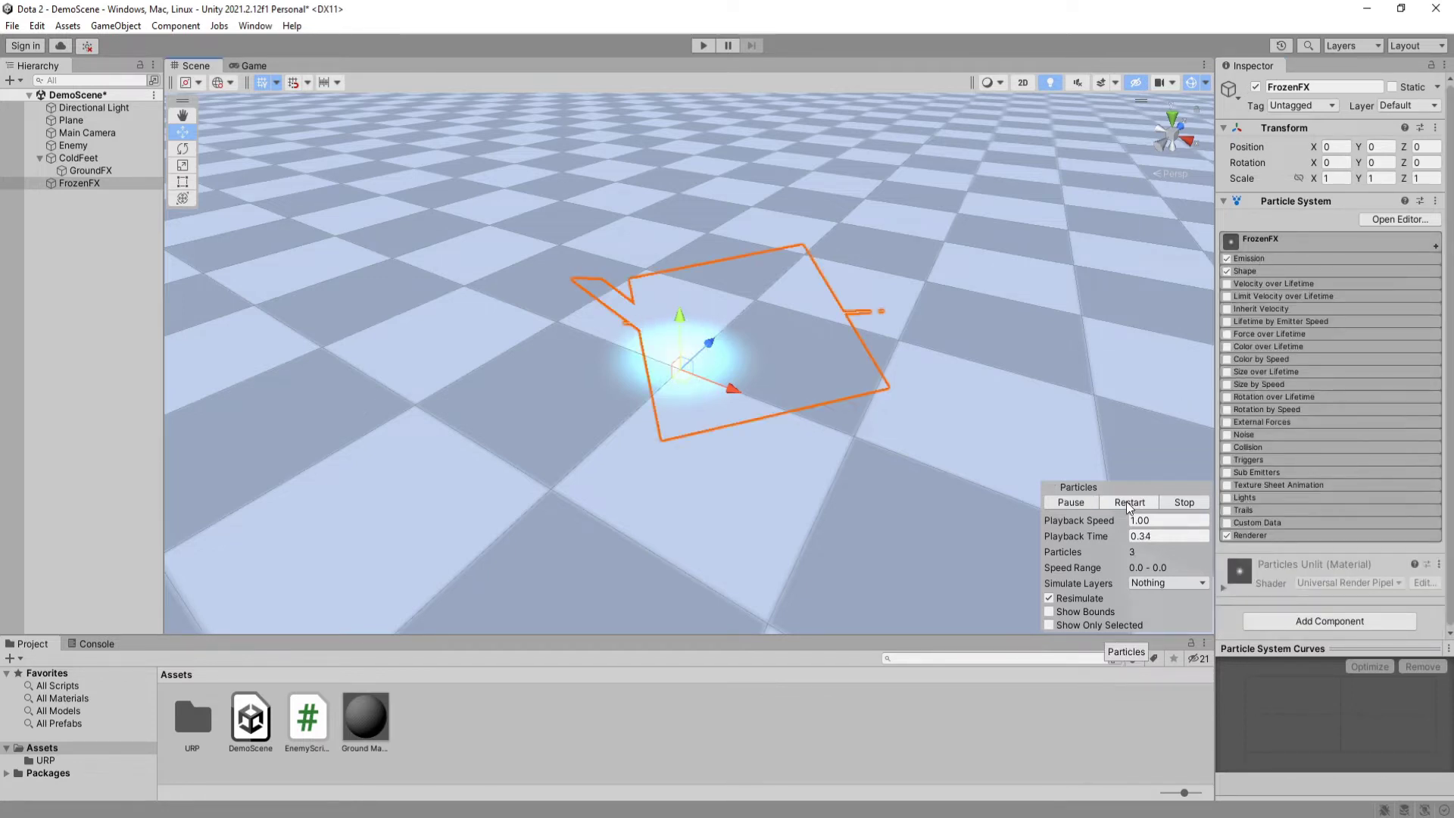
Step: Set FrozenFX's emission rate over time to 0 and add a single burst of 10 particles at time 0
{"action": "left_click", "coordinate": [1258, 258]}
{"action": "double_click", "coordinate": [1337, 274]}
{"action": "type", "text": "0"}
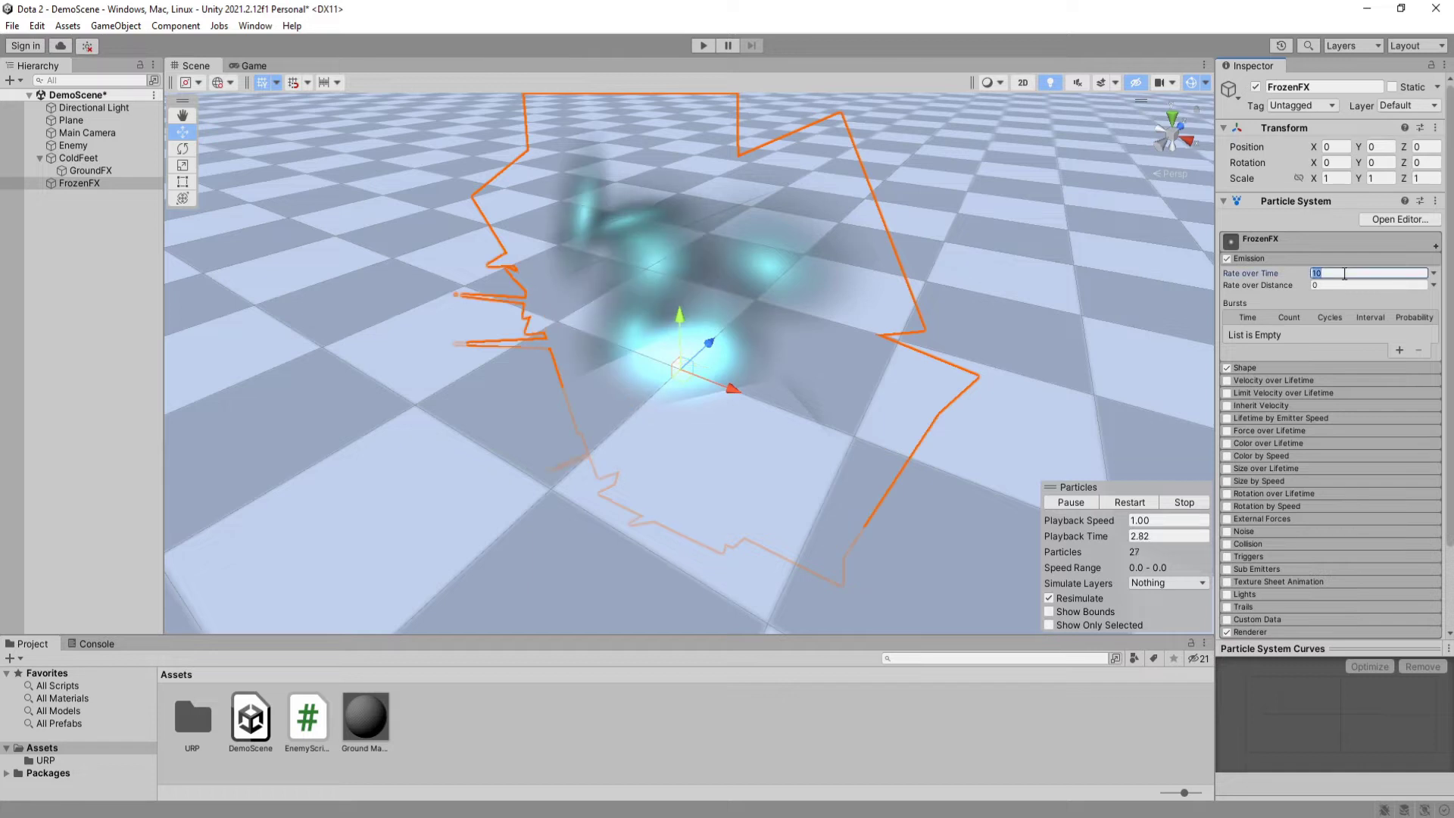
{"action": "left_click", "coordinate": [1400, 351]}
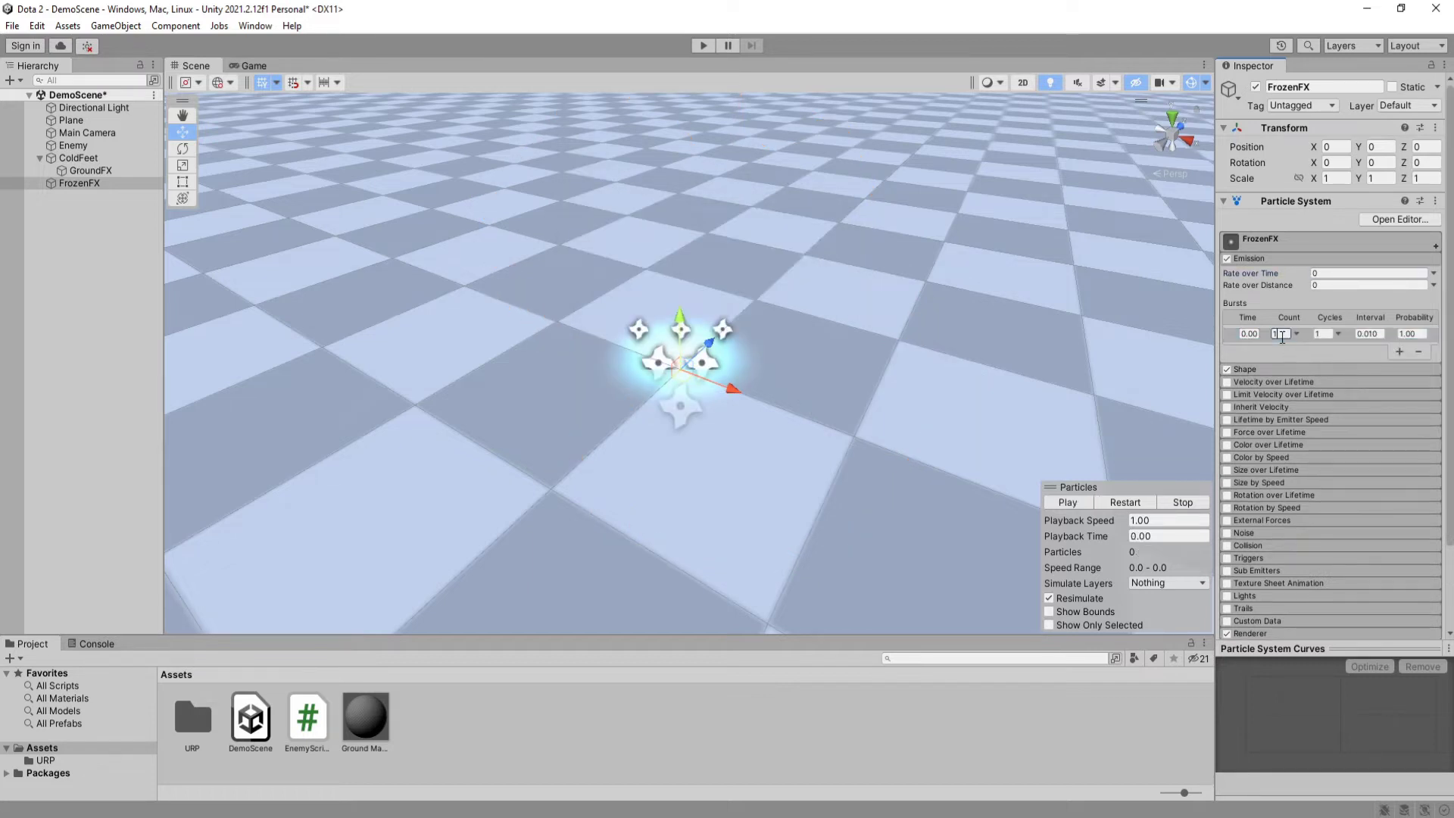
{"action": "left_click", "coordinate": [1132, 502]}
{"action": "left_click", "coordinate": [1261, 258]}
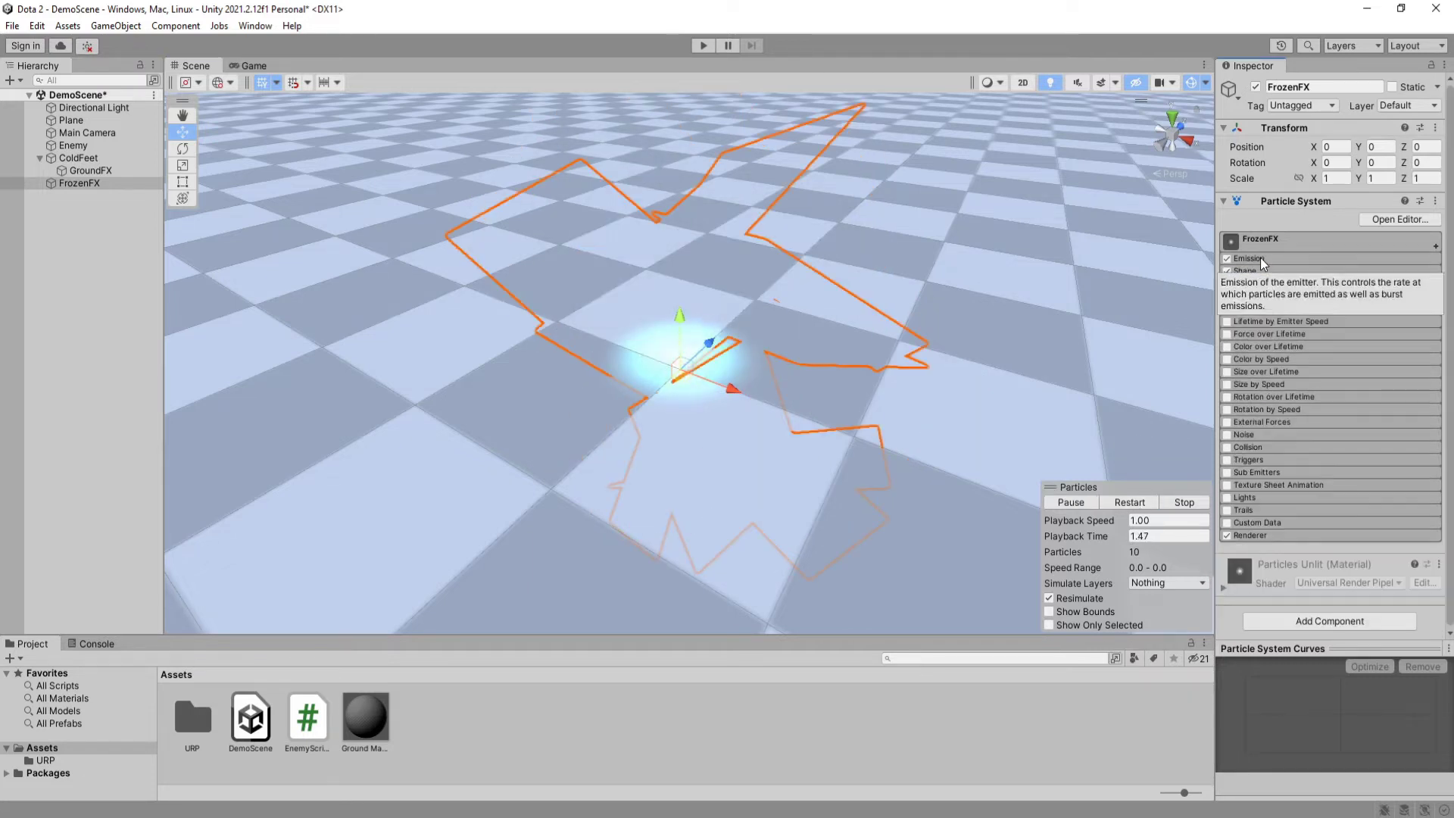
Step: Change FrozenFX's emitter shape to a sphere with radius 0.5 and replay the effect
{"action": "left_click", "coordinate": [1261, 271]}
{"action": "left_click", "coordinate": [1344, 285]}
{"action": "left_click", "coordinate": [1342, 296]}
{"action": "type", "text": "0.5"}
{"action": "key", "text": "Return"}
{"action": "left_click", "coordinate": [1130, 503]}
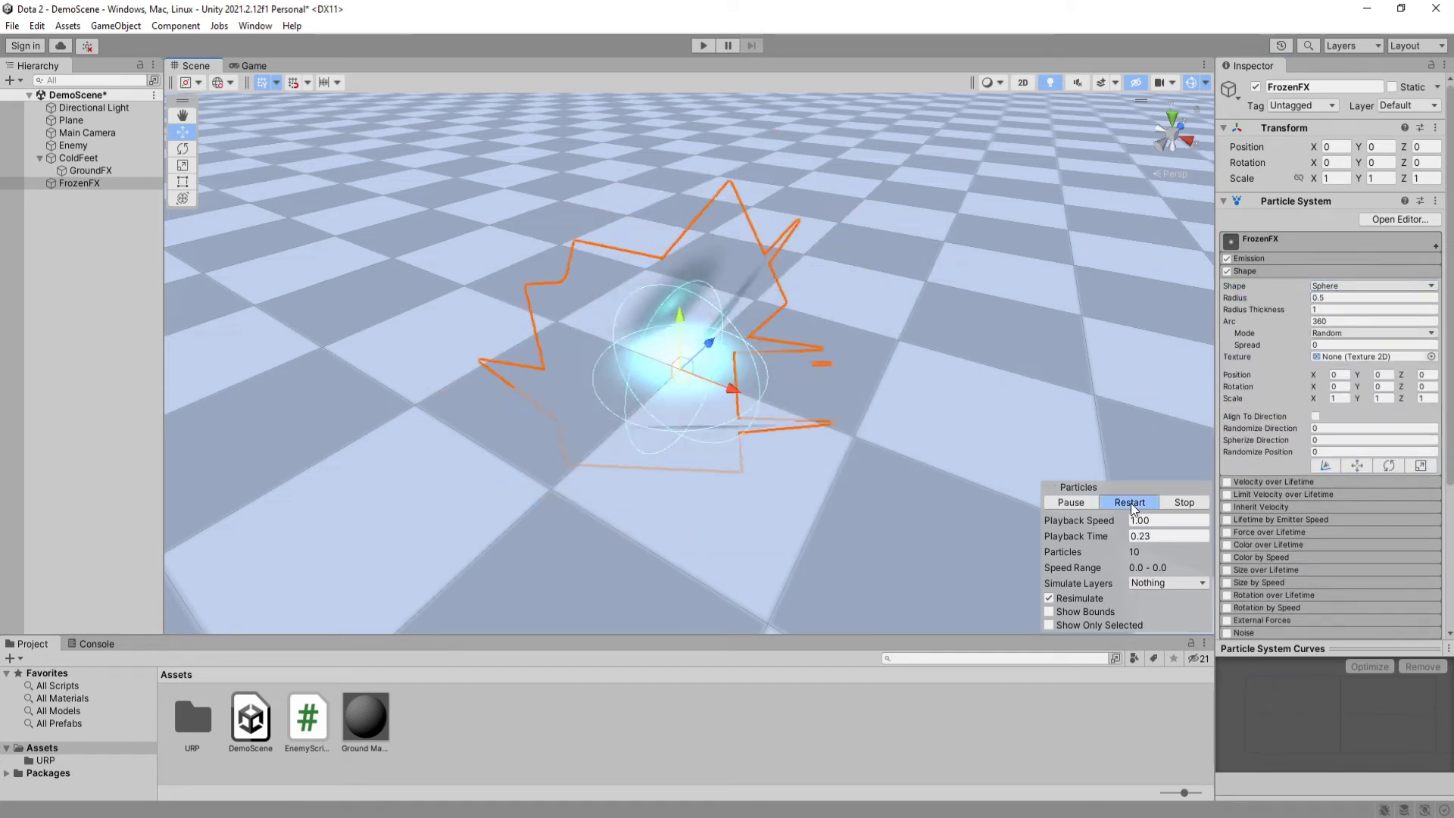
{"action": "left_click", "coordinate": [1253, 270]}
Step: Enable Color over Lifetime on FrozenFX, adding an opaque alpha key at 70% and fading the end of the gradient to 0 alpha
{"action": "left_click", "coordinate": [1227, 346]}
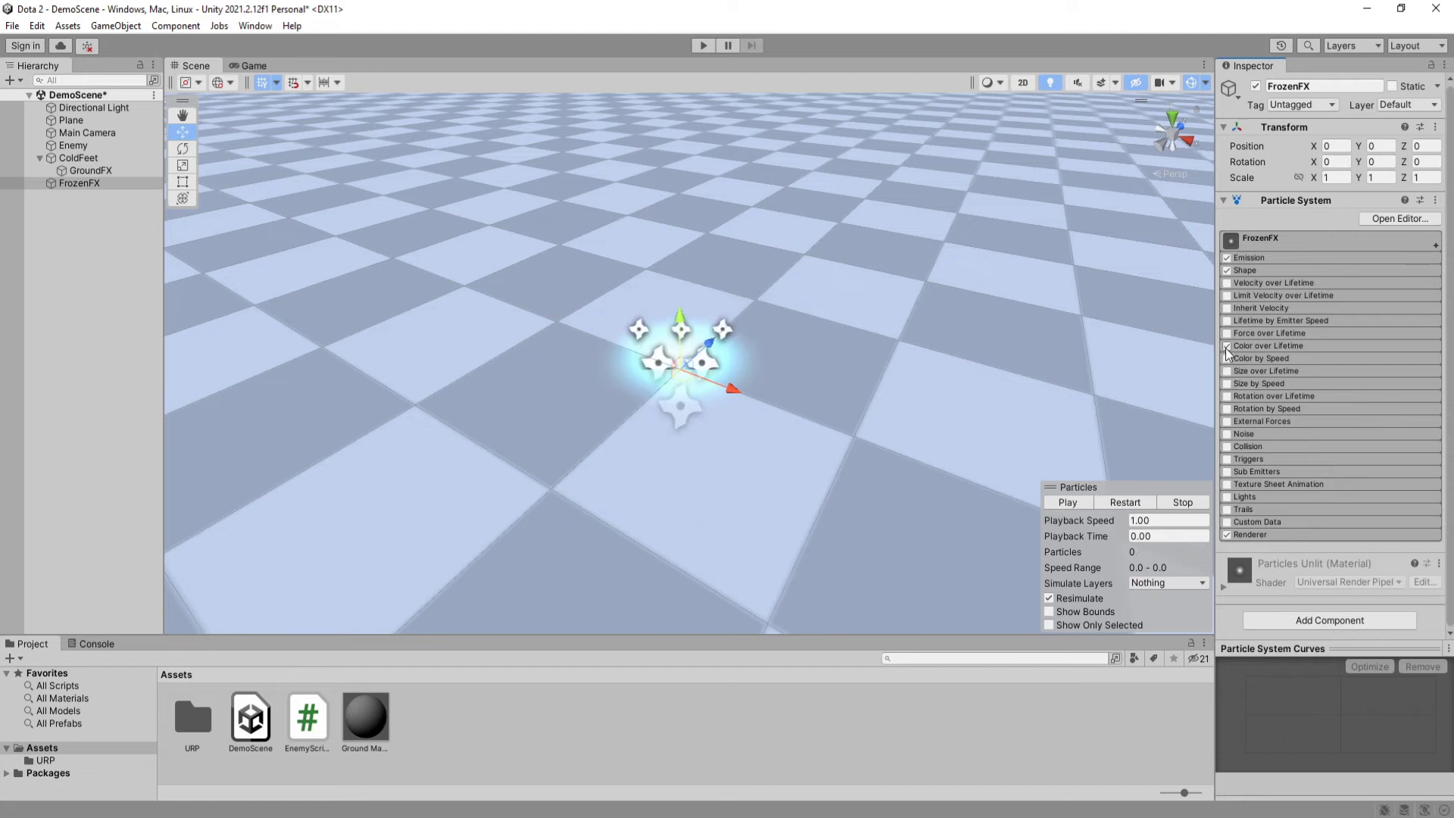
{"action": "left_click", "coordinate": [1268, 346]}
{"action": "left_click", "coordinate": [1369, 361]}
{"action": "left_click", "coordinate": [353, 60]}
{"action": "left_click", "coordinate": [444, 126]}
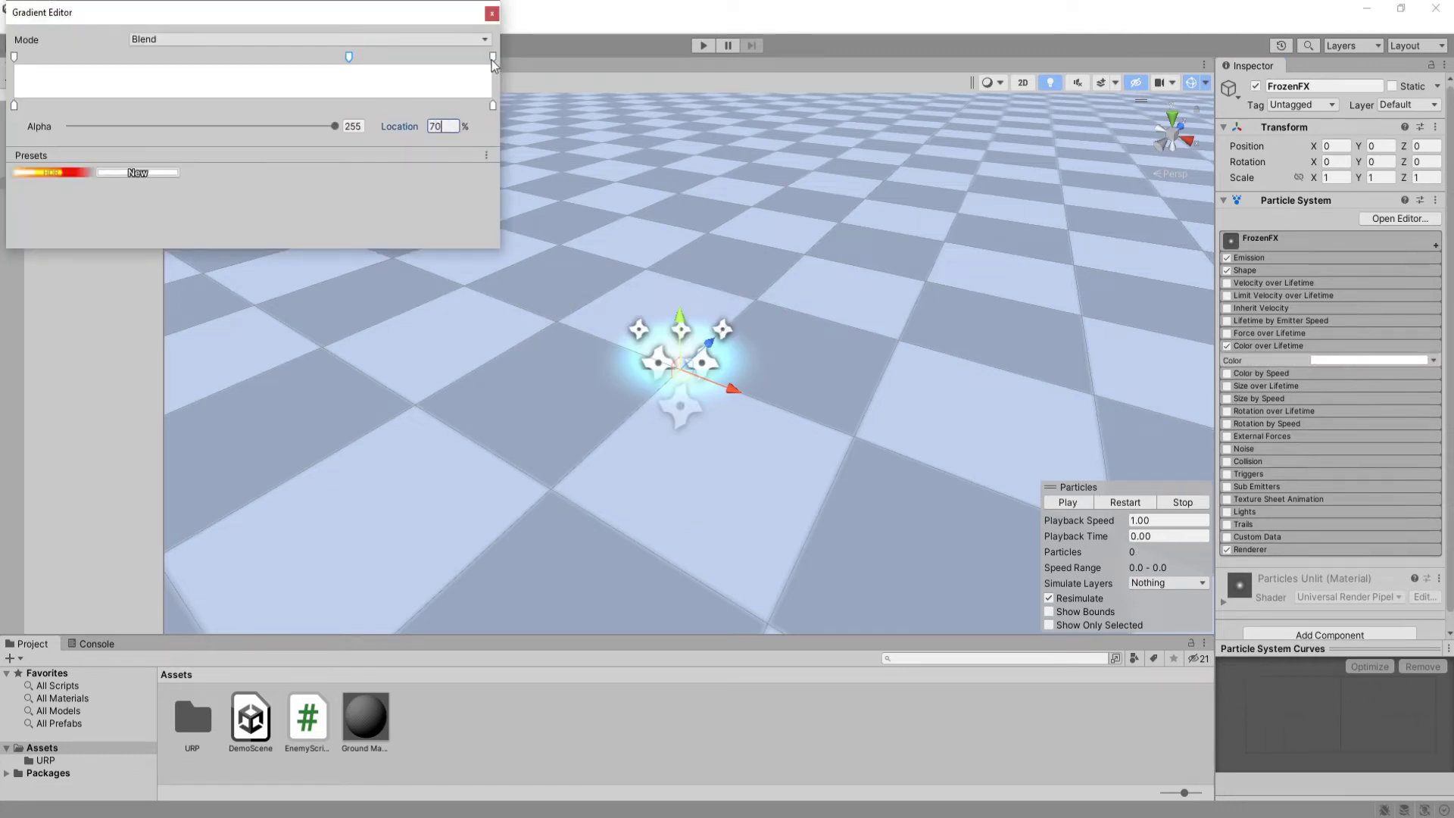
{"action": "left_click_drag", "start_coordinate": [335, 127], "coordinate": [67, 127]}
{"action": "left_click", "coordinate": [492, 13]}
{"action": "left_click", "coordinate": [1272, 345]}
Step: Render FrozenFX's particles as cube meshes with the Default-Line material and Local render alignment, and replay the effect
{"action": "left_click", "coordinate": [1257, 534]}
{"action": "scroll", "coordinate": [1257, 533], "scroll_direction": "down", "scroll_amount": 3}
{"action": "left_click", "coordinate": [1338, 422]}
{"action": "left_click", "coordinate": [1352, 504]}
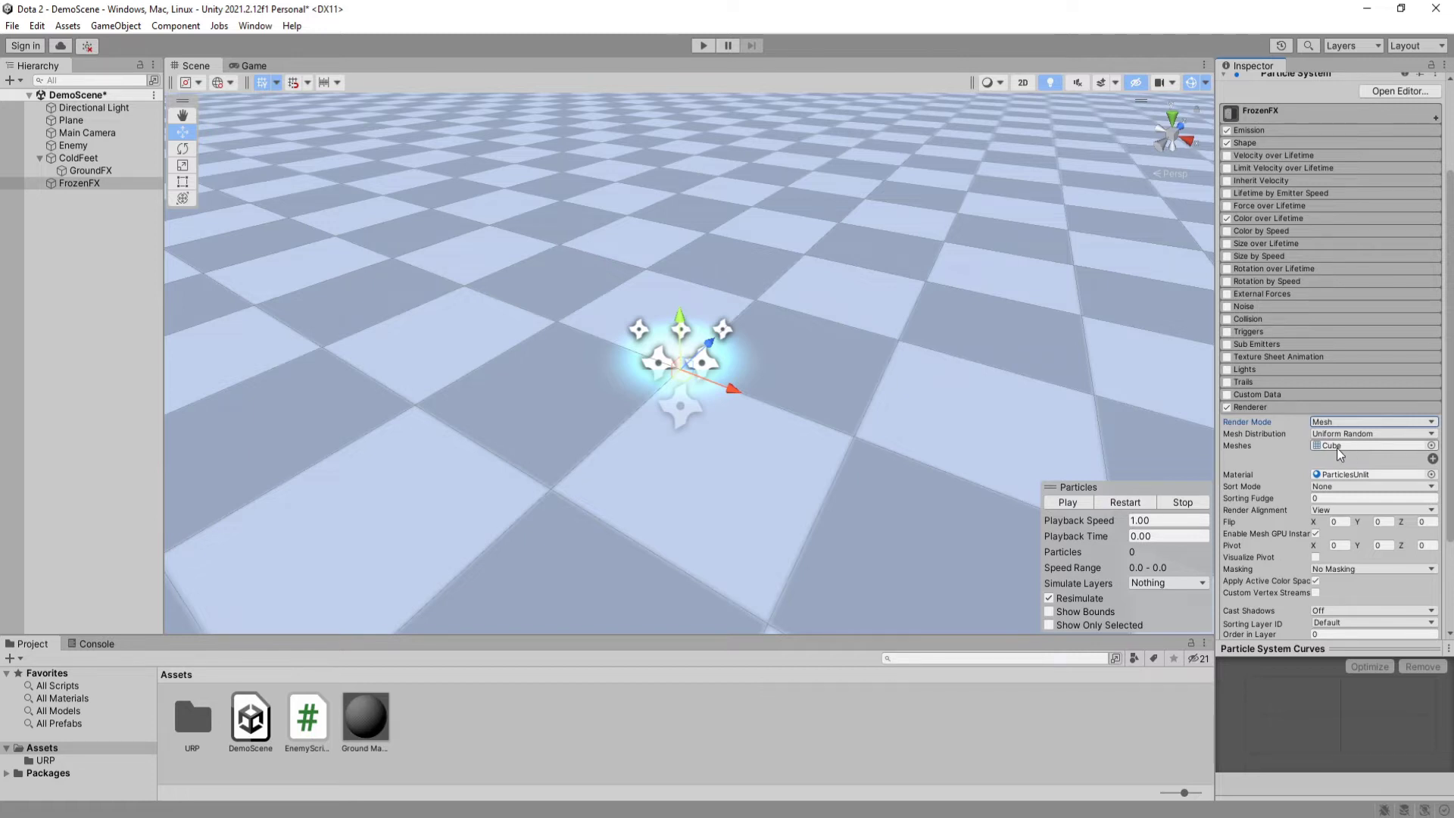
{"action": "left_click", "coordinate": [1431, 474]}
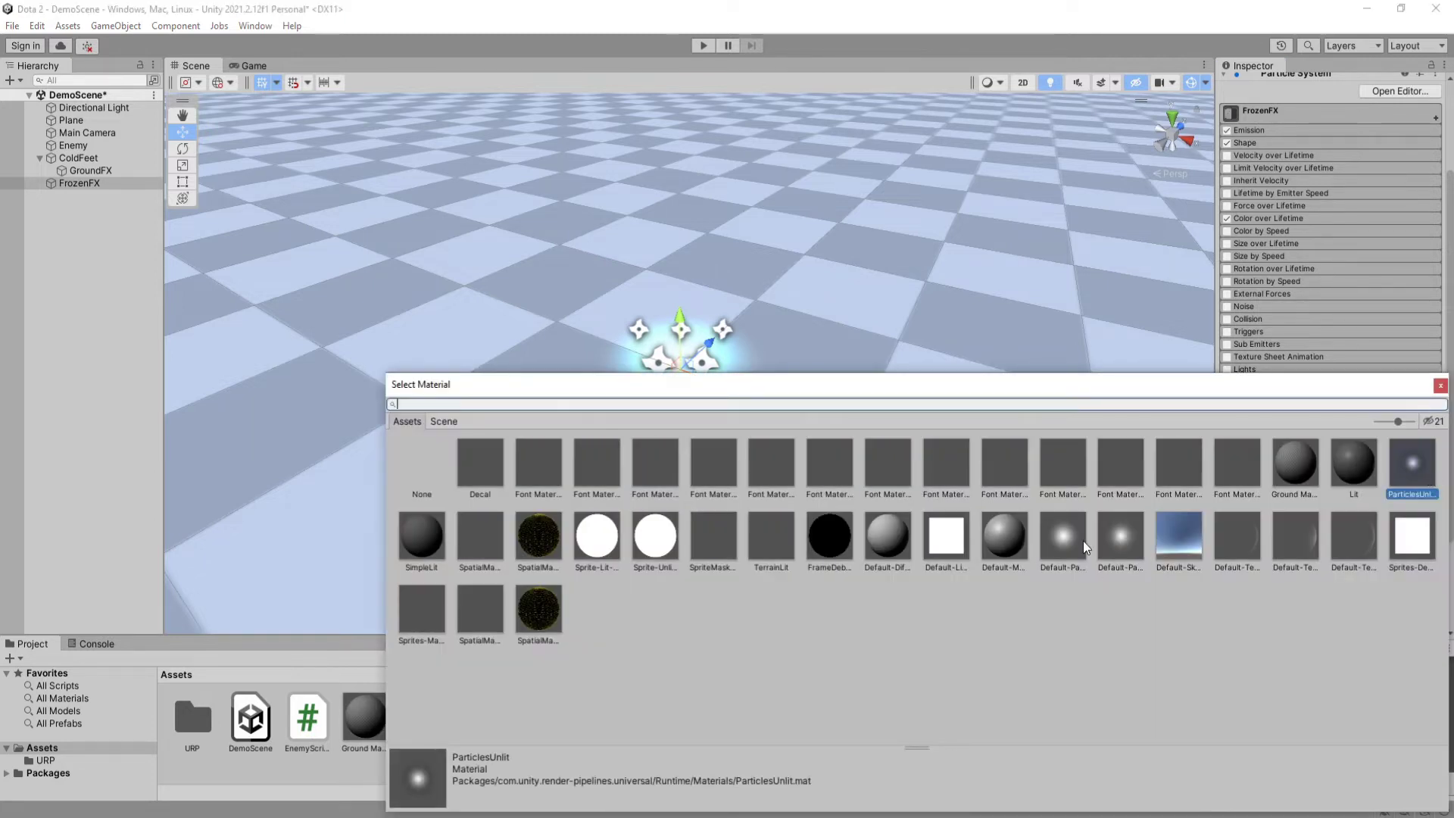
{"action": "double_click", "coordinate": [945, 538]}
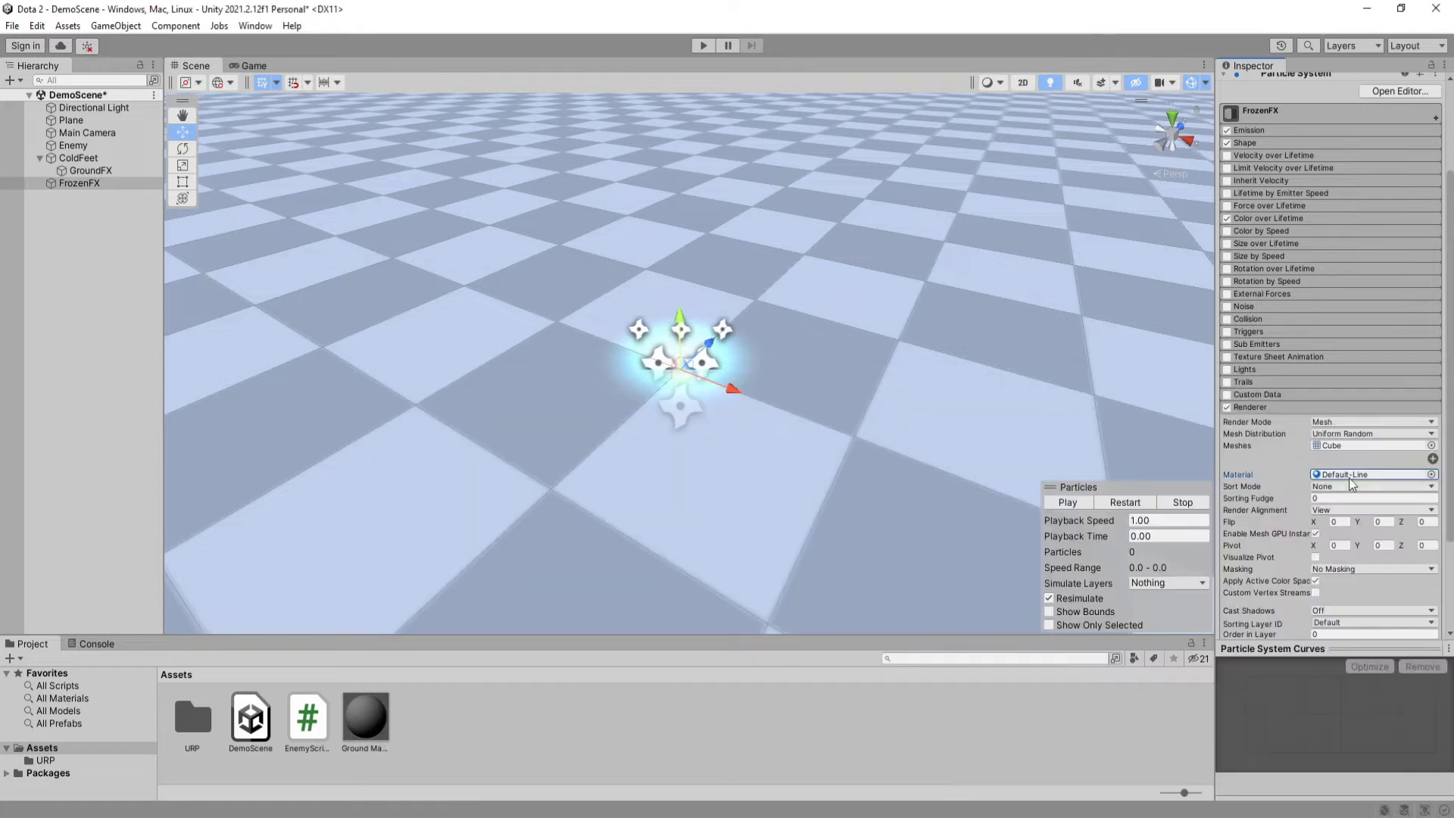
{"action": "left_click", "coordinate": [1332, 509]}
{"action": "left_click", "coordinate": [1344, 558]}
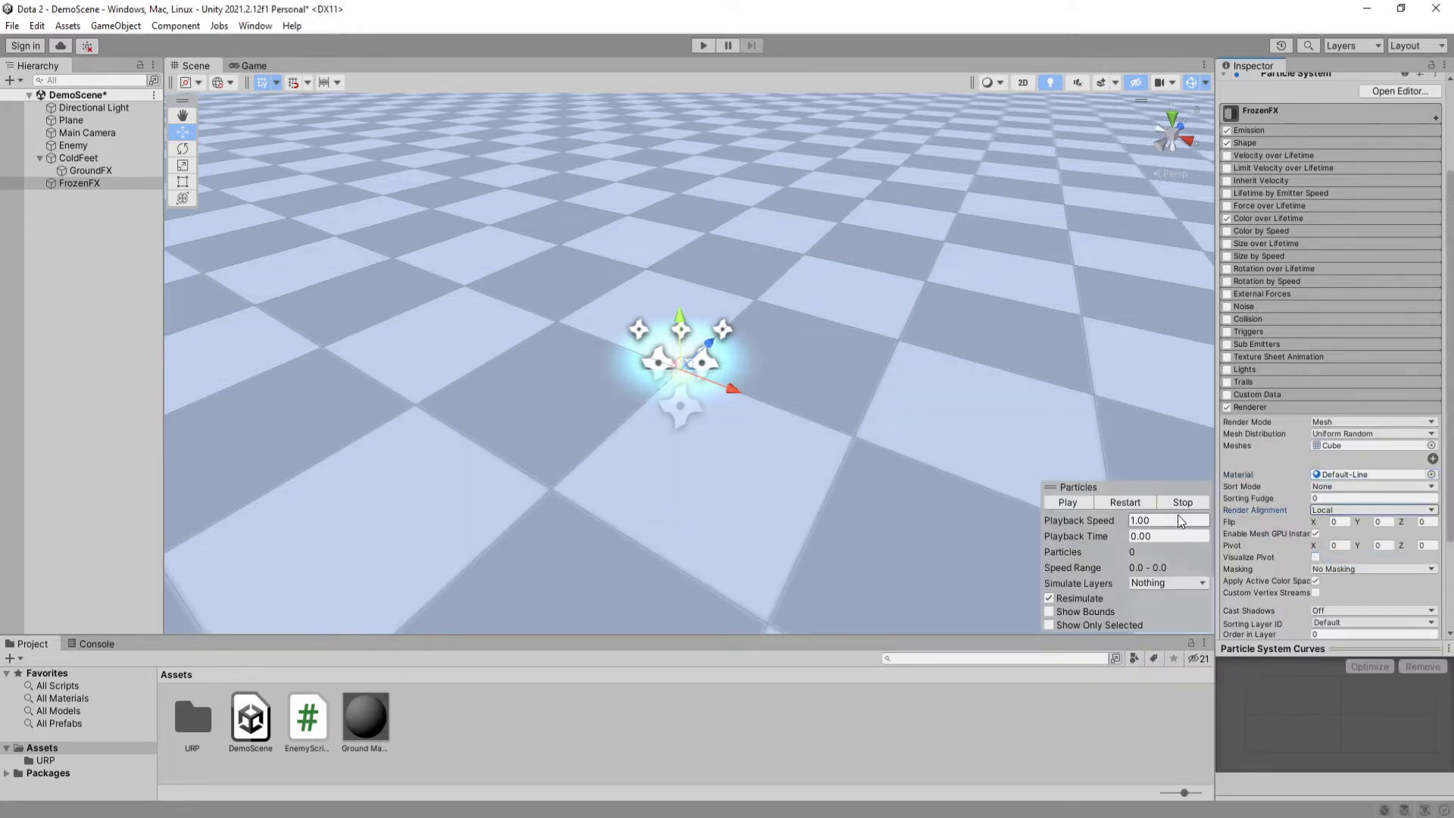
{"action": "left_click", "coordinate": [1129, 502]}
Step: Set the alpha of FrozenFX's start color to 50 and replay the effect
{"action": "right_click_drag", "start_coordinate": [1060, 405], "coordinate": [894, 322]}
{"action": "key", "text": "f"}
{"action": "scroll", "coordinate": [1285, 491], "scroll_direction": "down", "scroll_amount": 2}
{"action": "scroll", "coordinate": [1285, 455], "scroll_direction": "up", "scroll_amount": 3}
{"action": "left_click", "coordinate": [1291, 241]}
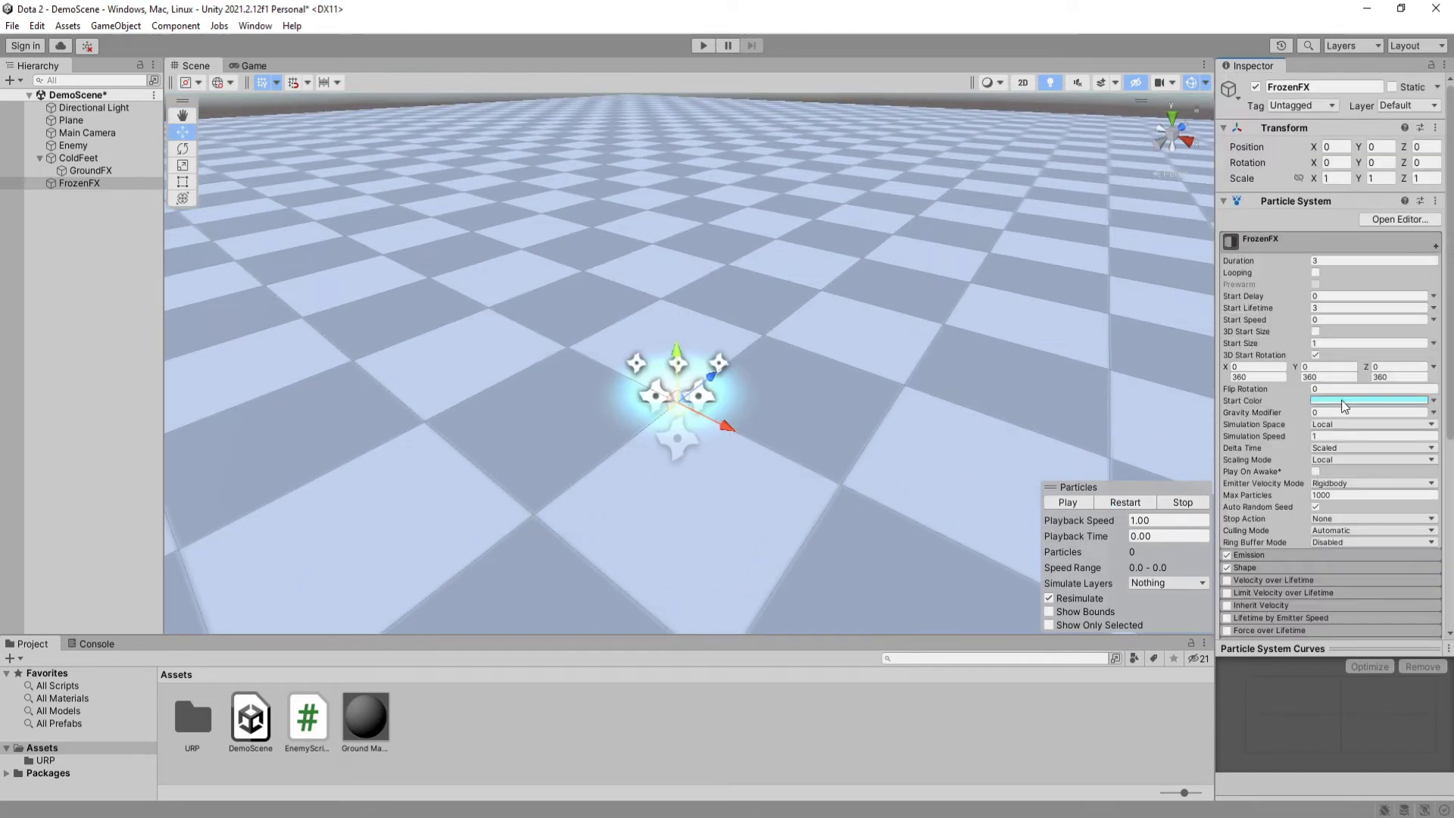
{"action": "left_click", "coordinate": [1367, 401]}
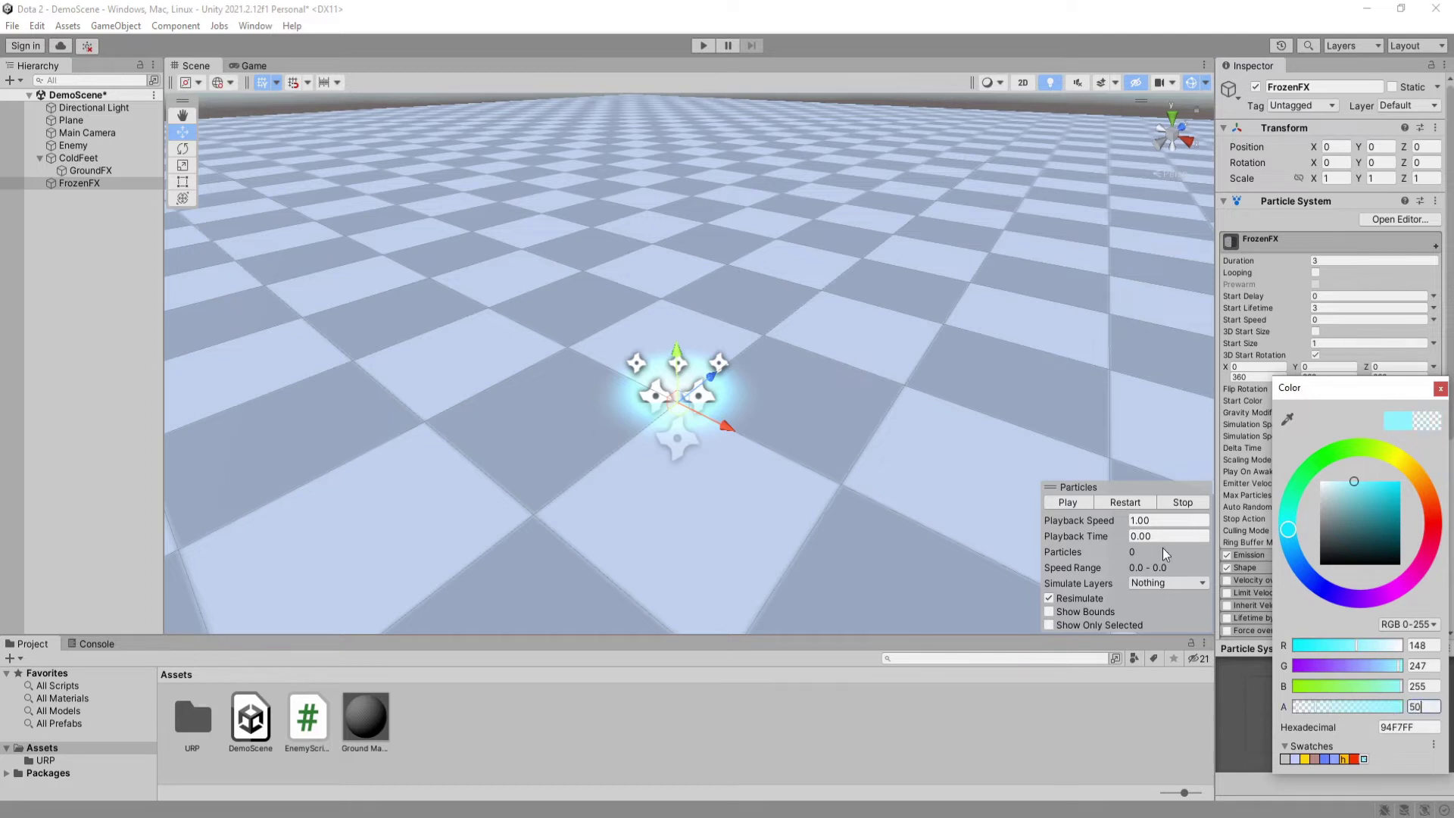
{"action": "left_click", "coordinate": [1125, 504]}
{"action": "left_click", "coordinate": [1132, 504]}
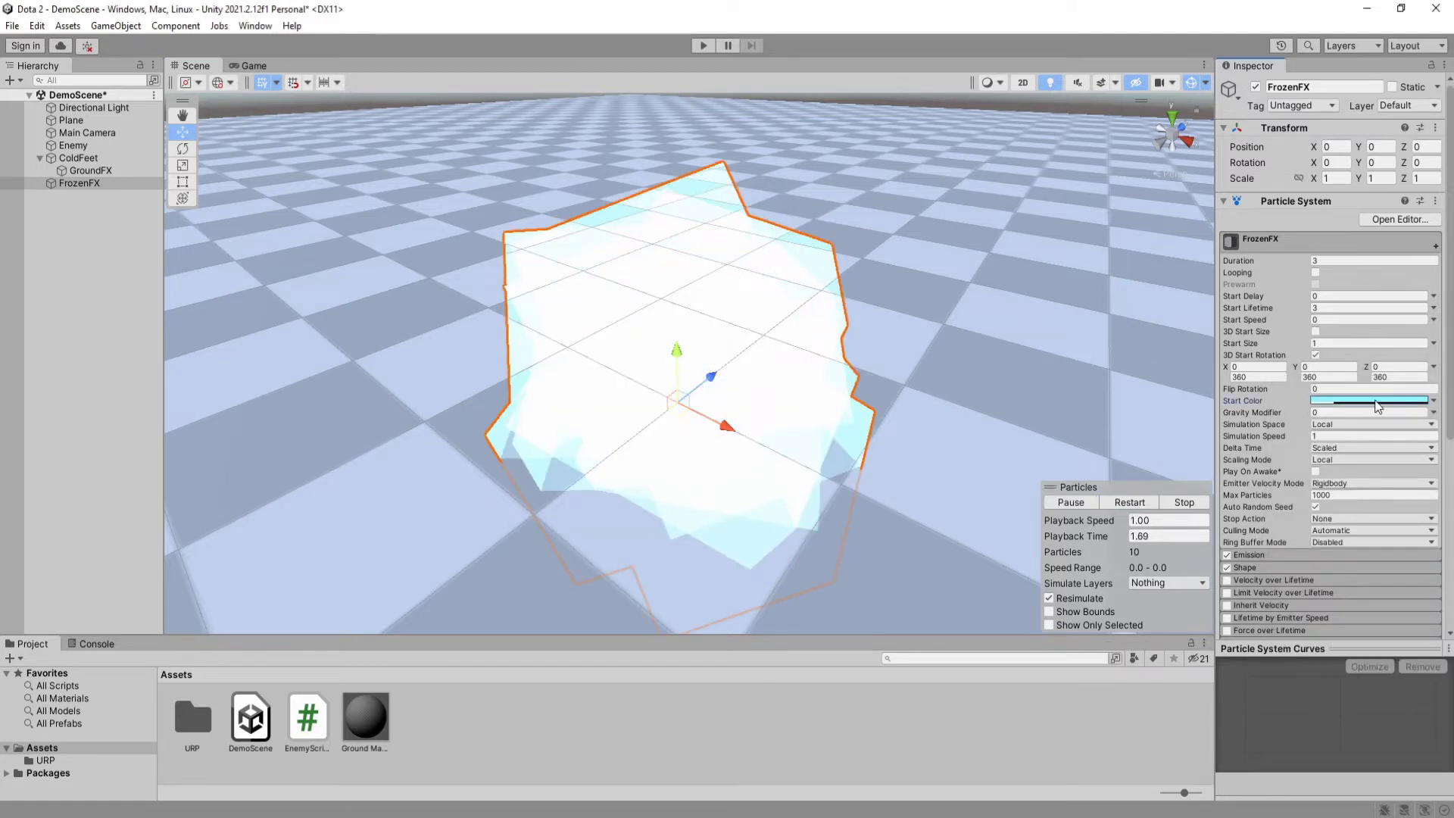
Step: Lower the alpha of FrozenFX's start color further and replay the burst to check its transparency
{"action": "left_click", "coordinate": [1375, 402]}
{"action": "left_click", "coordinate": [1295, 714]}
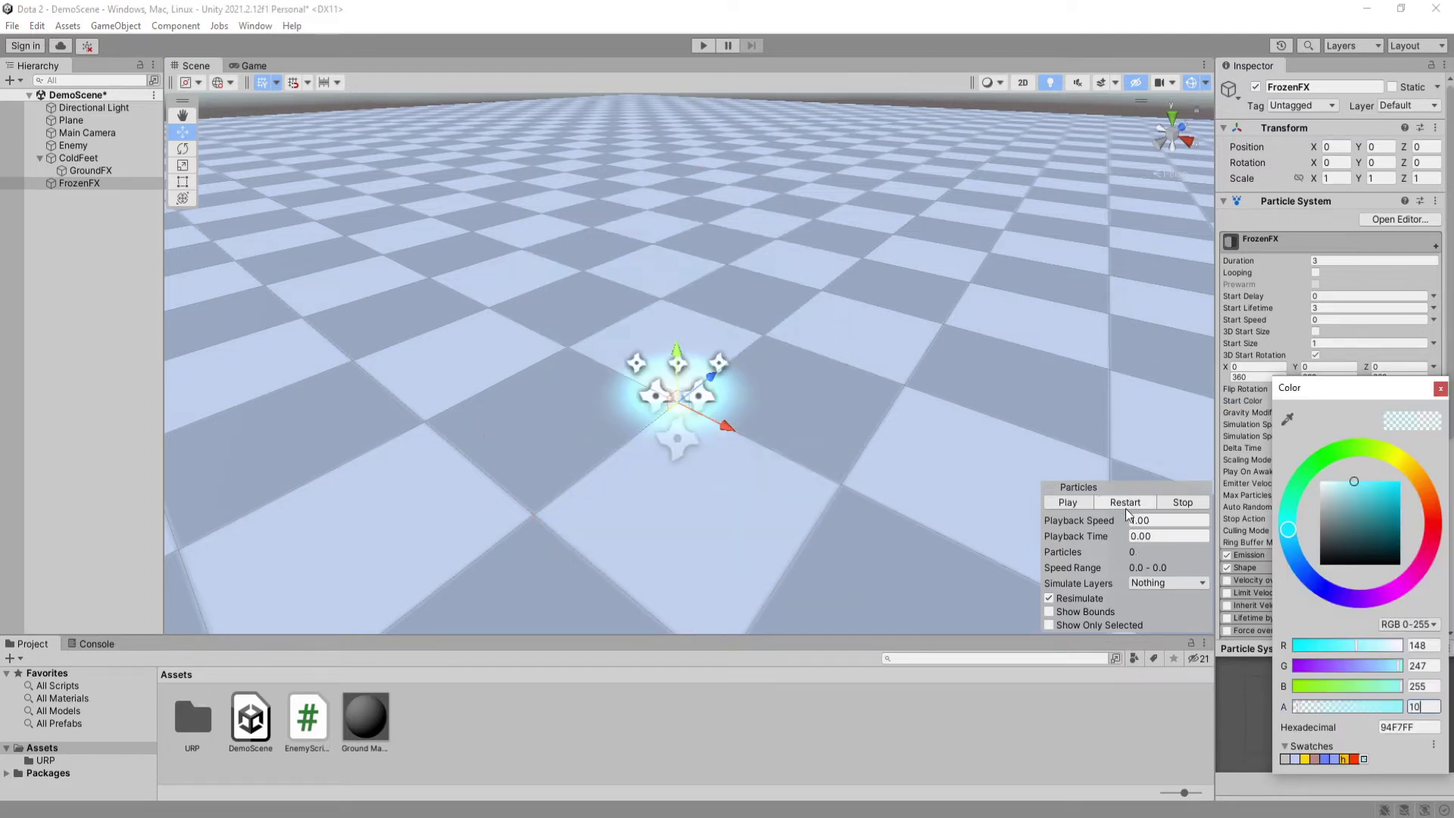
{"action": "left_click", "coordinate": [1127, 506]}
{"action": "left_click", "coordinate": [1127, 506]}
{"action": "left_click", "coordinate": [1127, 506]}
{"action": "mouse_move", "coordinate": [1007, 409]}
{"action": "right_mouse_down"}
{"action": "mouse_move", "coordinate": [974, 383]}
{"action": "mouse_move", "coordinate": [992, 393]}
{"action": "mouse_move", "coordinate": [985, 403]}
{"action": "right_mouse_up"}
{"action": "key", "text": "s"}
{"action": "key", "text": "w"}
{"action": "key", "text": "s"}
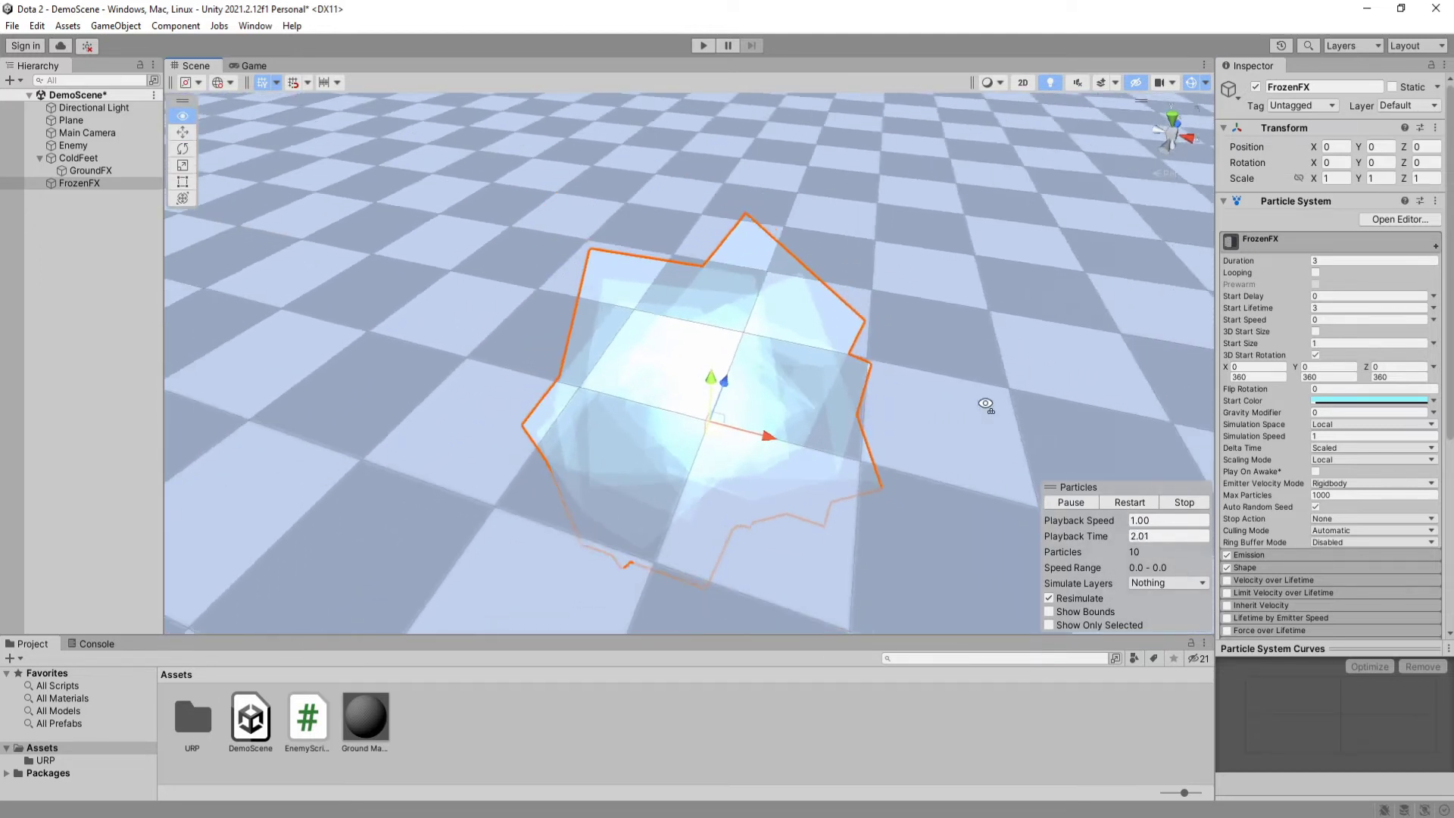
{"action": "left_click", "coordinate": [1117, 502]}
{"action": "left_click", "coordinate": [1120, 503]}
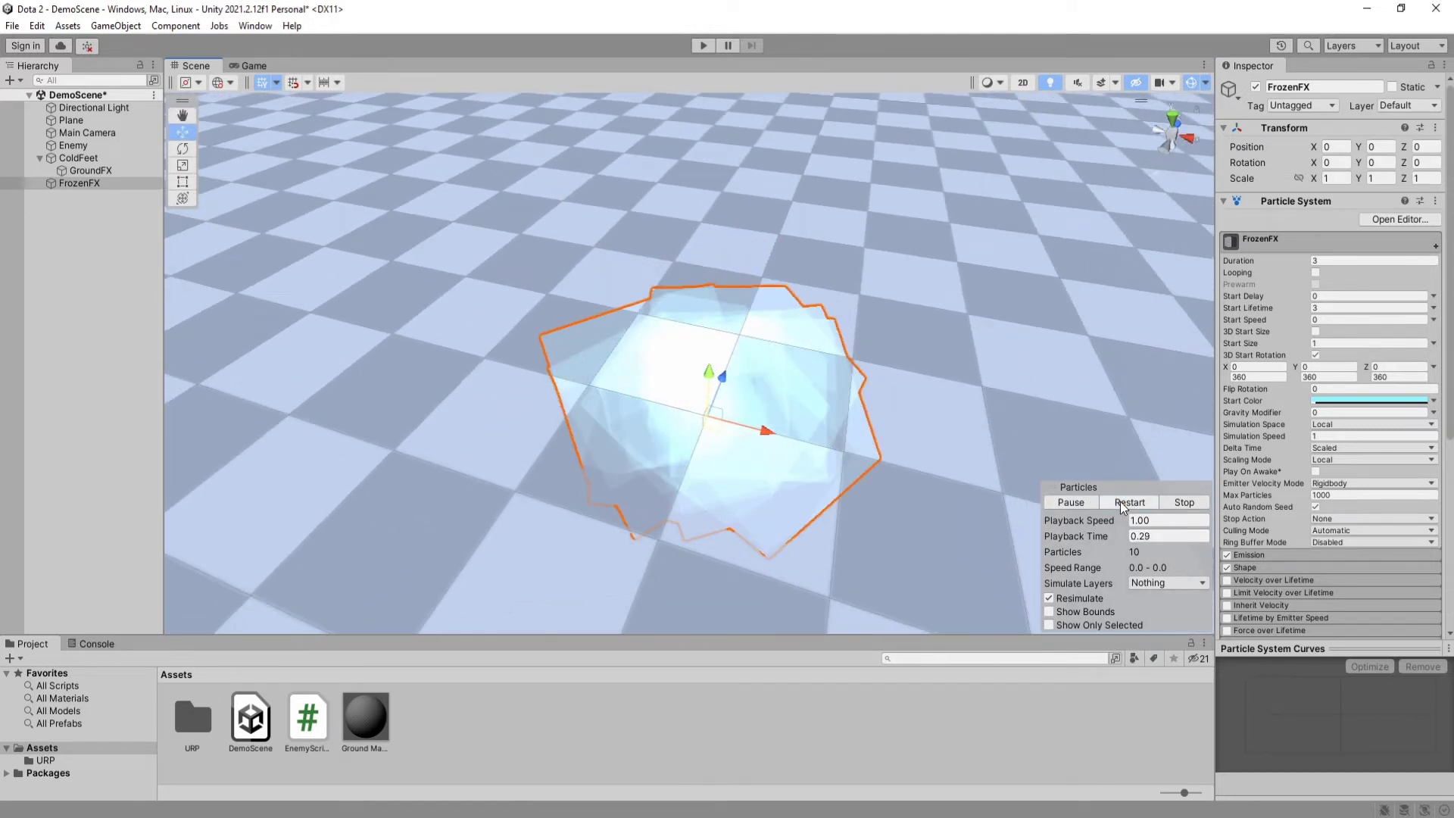
{"action": "left_click", "coordinate": [1120, 502]}
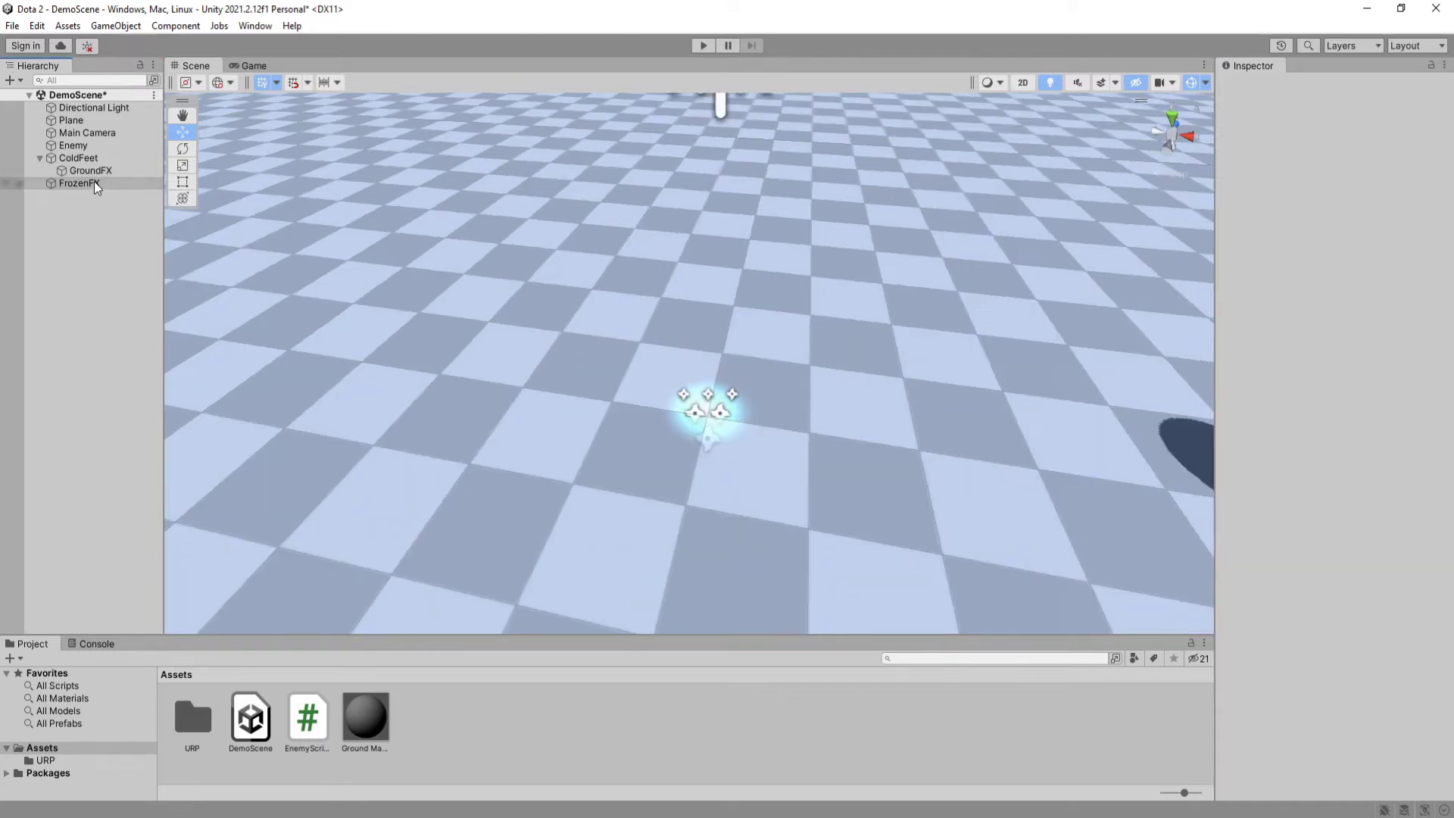
Step: Make FrozenFX a child of ColdFeet, and duplicate GroundFX there under the name LoopFX
{"action": "left_click_drag", "start_coordinate": [94, 181], "coordinate": [89, 159]}
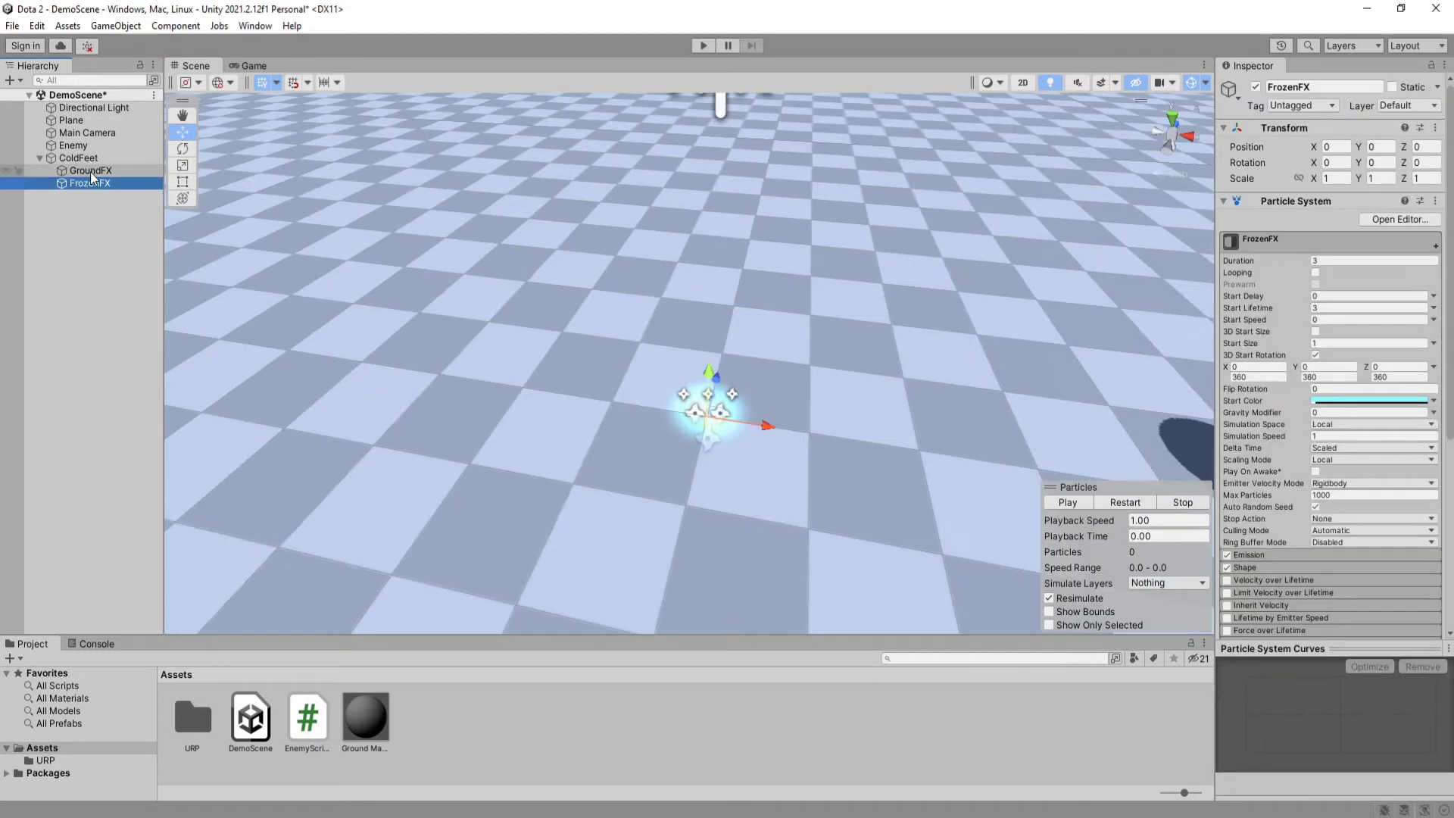
{"action": "left_click", "coordinate": [89, 171]}
{"action": "key", "text": "ctrl+d"}
{"action": "type", "text": "Loo"}
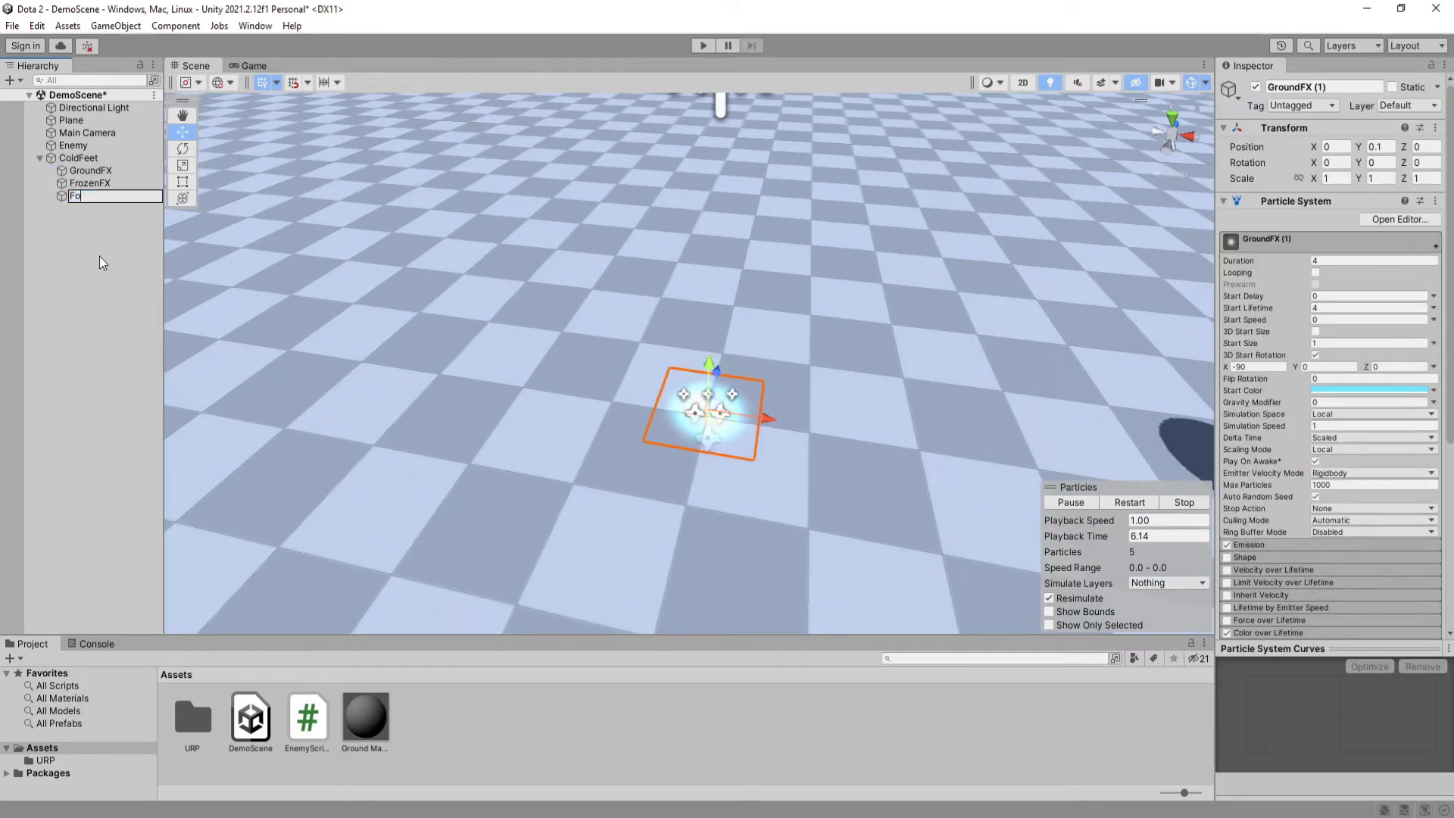
{"action": "type", "text": "pFX"}
{"action": "key", "text": "Return"}
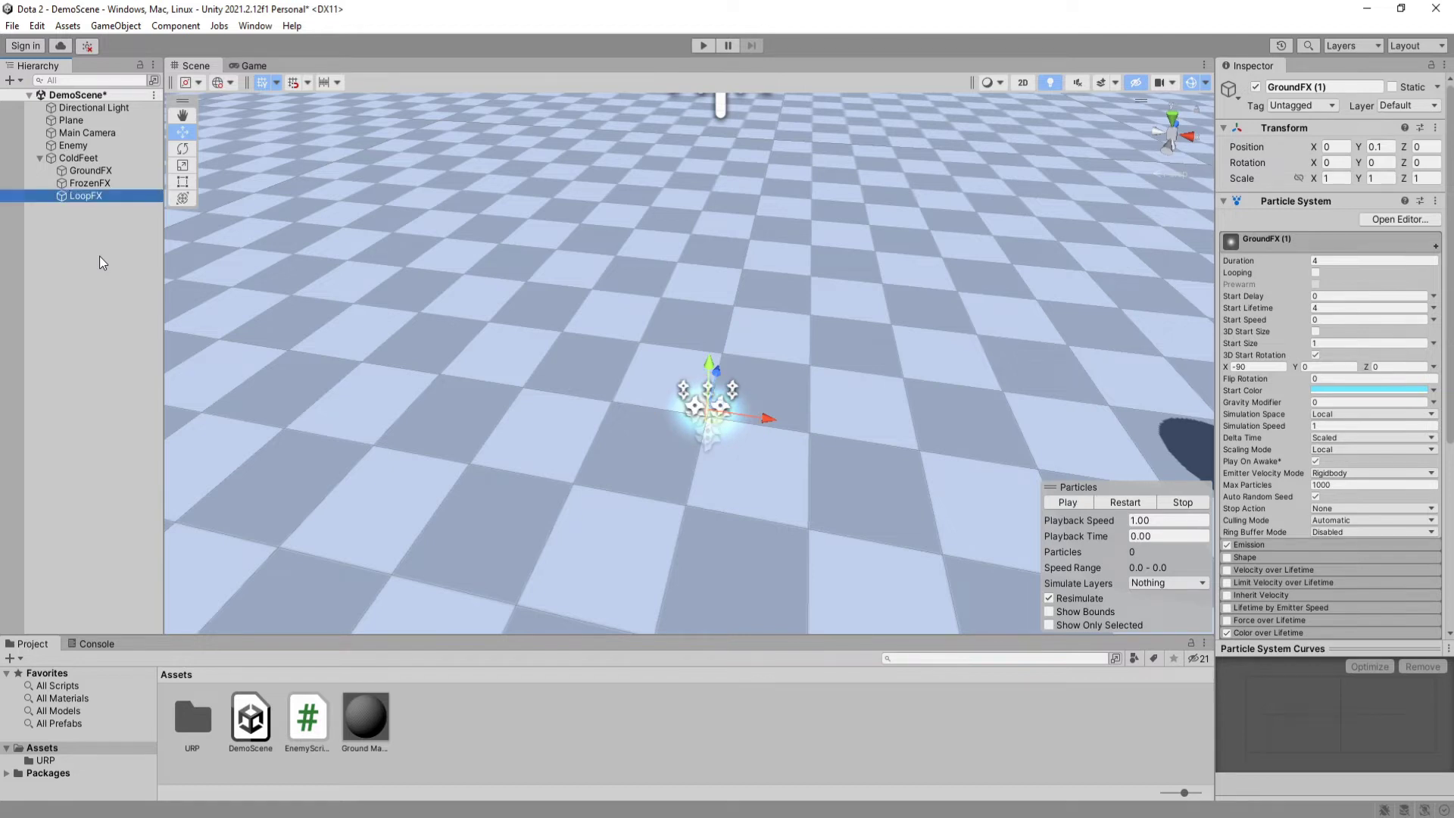
Step: Place LoopFX first among ColdFeet's children, raise it to Y position 1, and replay its effect
{"action": "left_click_drag", "start_coordinate": [100, 172], "coordinate": [97, 171]}
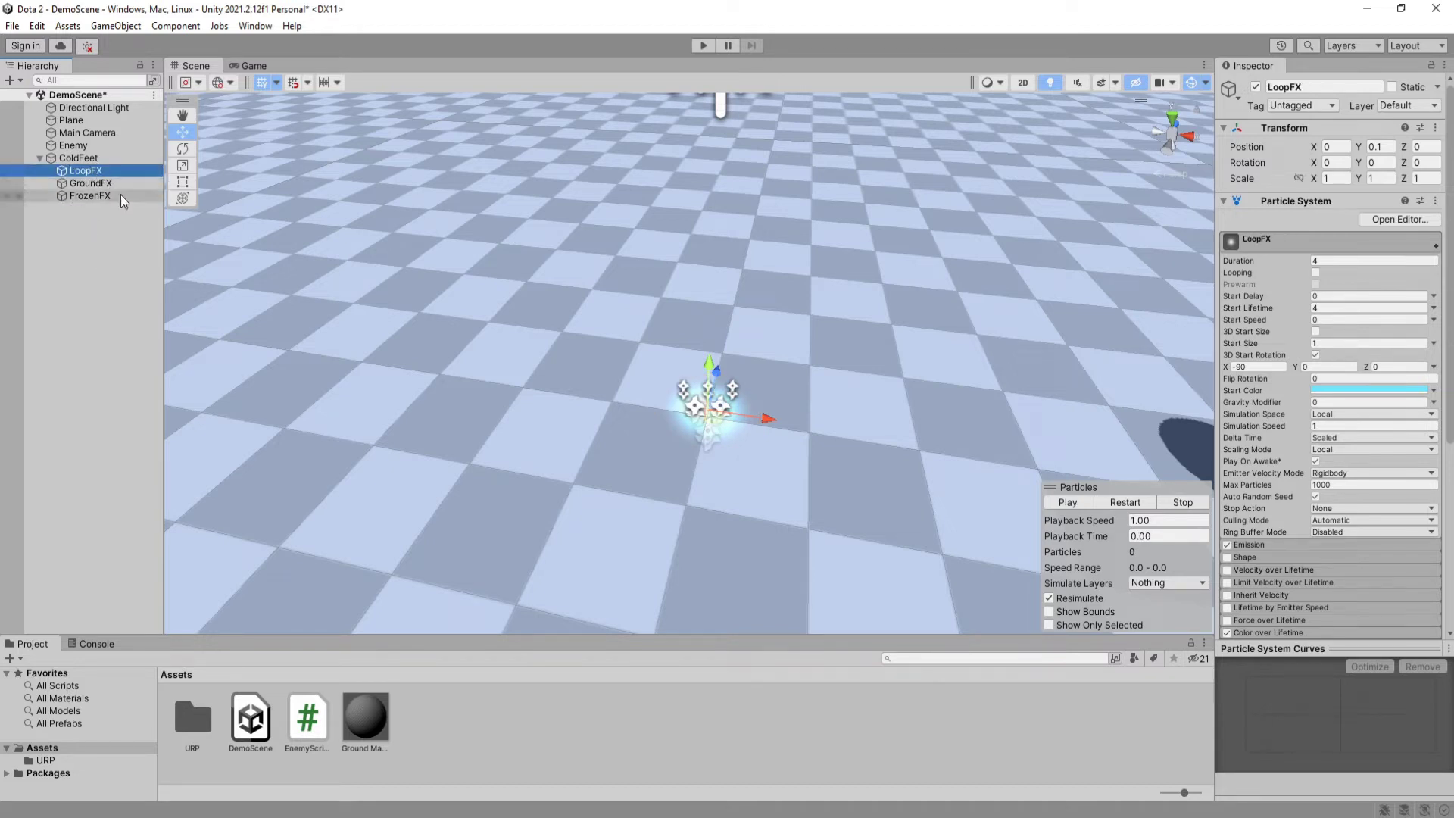
{"action": "left_click_drag", "start_coordinate": [946, 347], "coordinate": [795, 338], "text": "alt"}
{"action": "scroll", "coordinate": [795, 338], "scroll_direction": "up", "scroll_amount": 3}
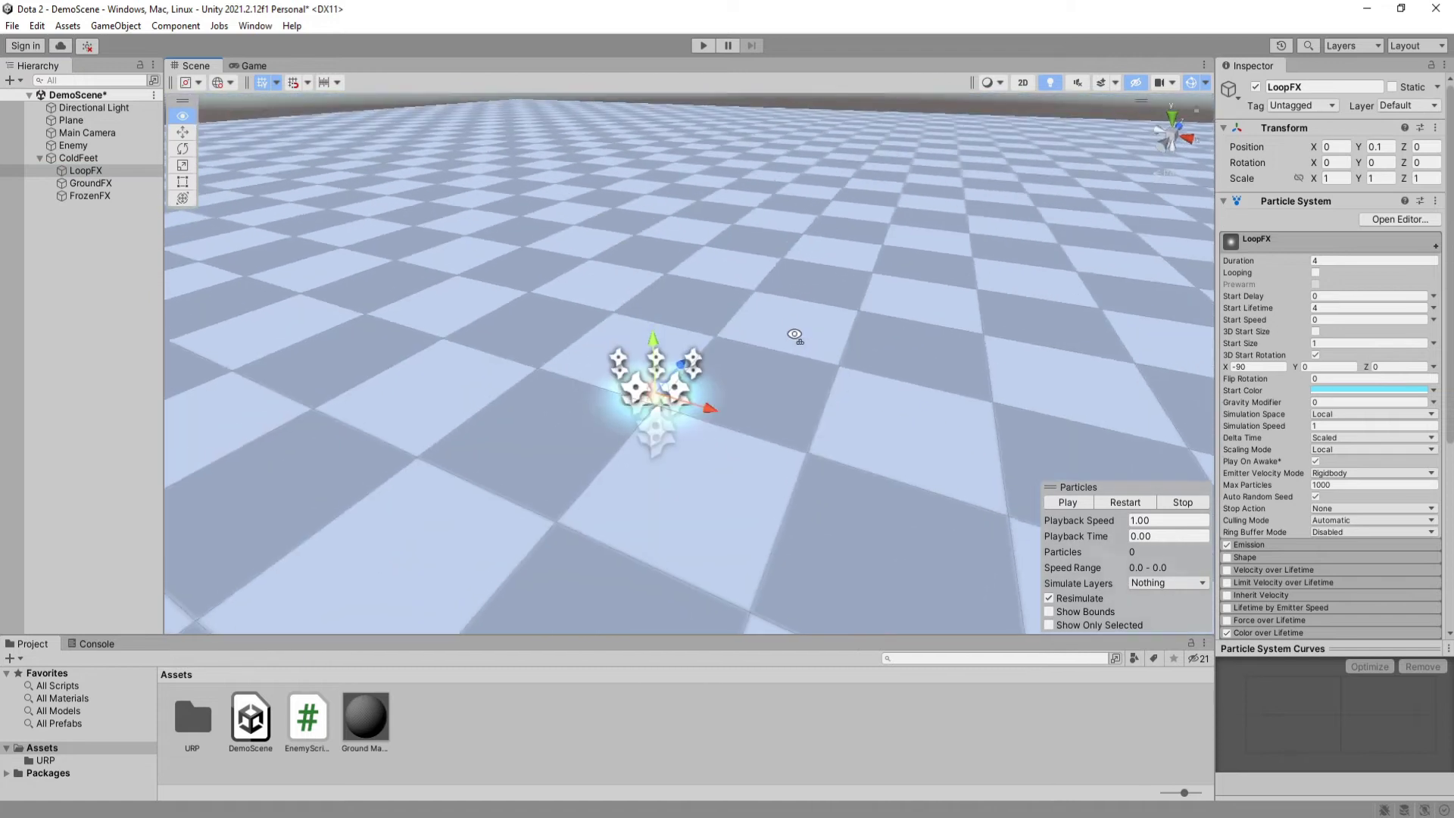
{"action": "left_click", "coordinate": [1386, 147]}
{"action": "type", "text": "1"}
{"action": "key", "text": "Return"}
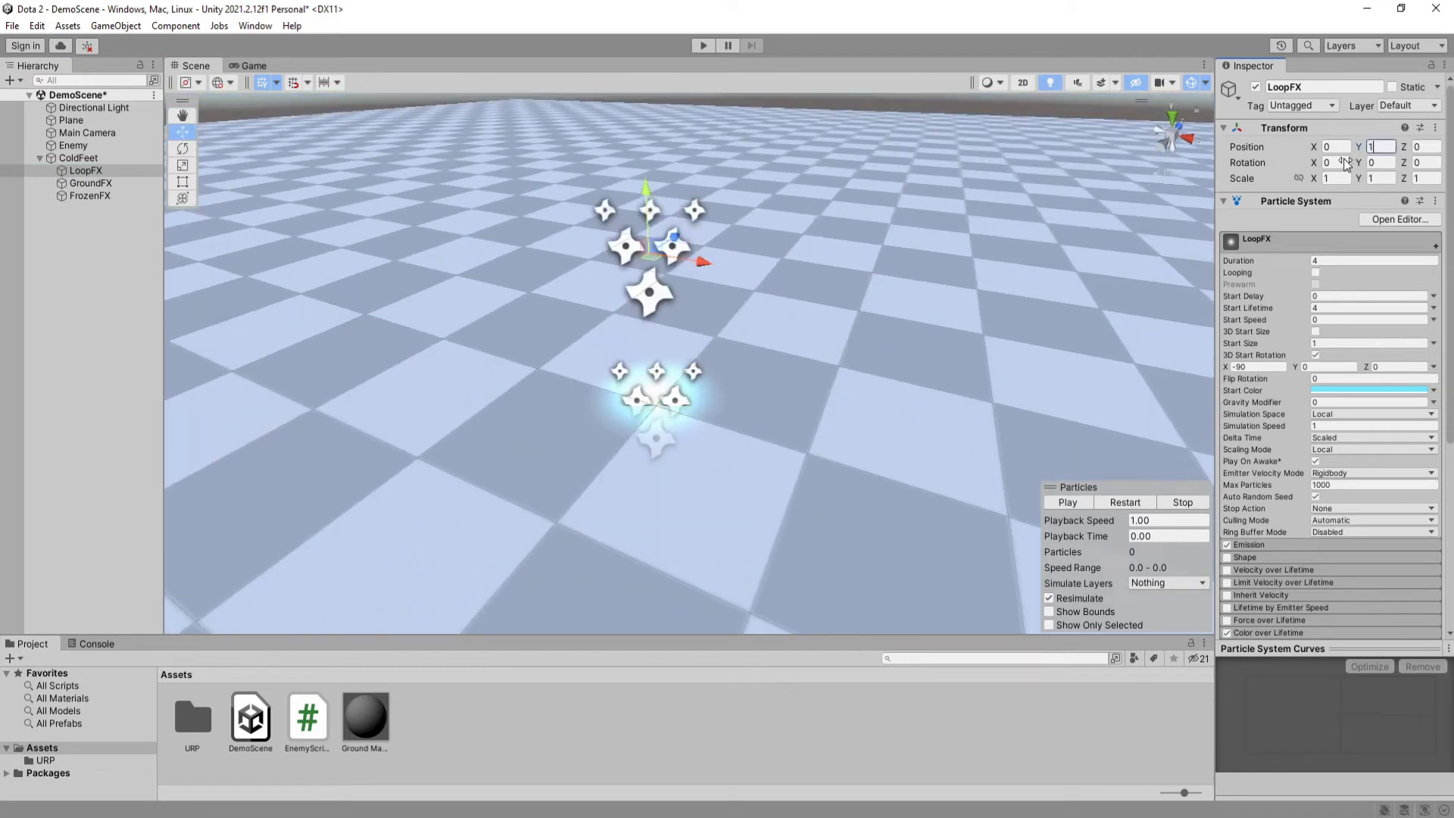
{"action": "left_click", "coordinate": [1117, 501]}
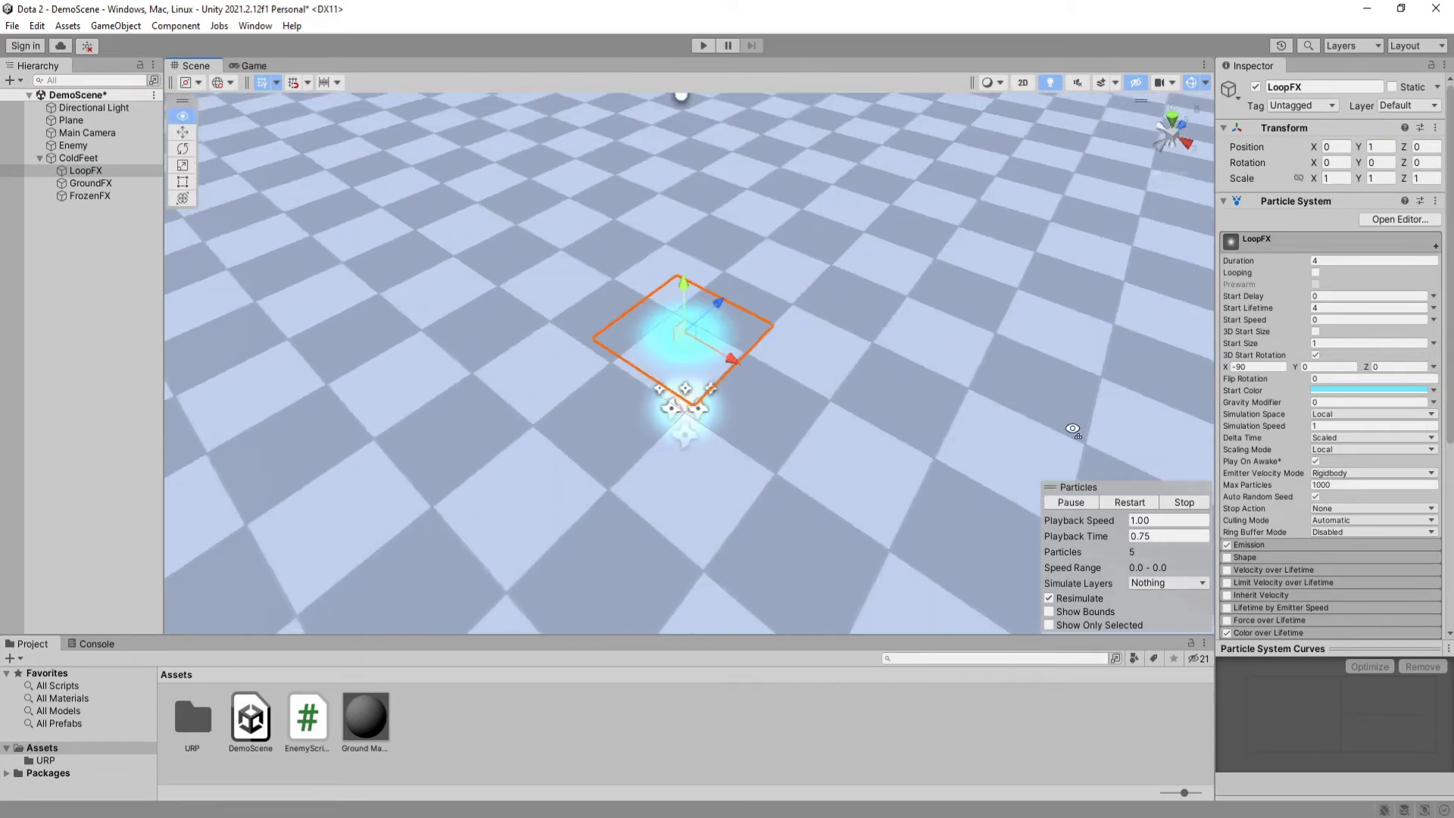
Step: Set GroundFX's simulation space to World and replay its effect
{"action": "scroll", "coordinate": [1075, 430], "scroll_direction": "down", "scroll_amount": 2}
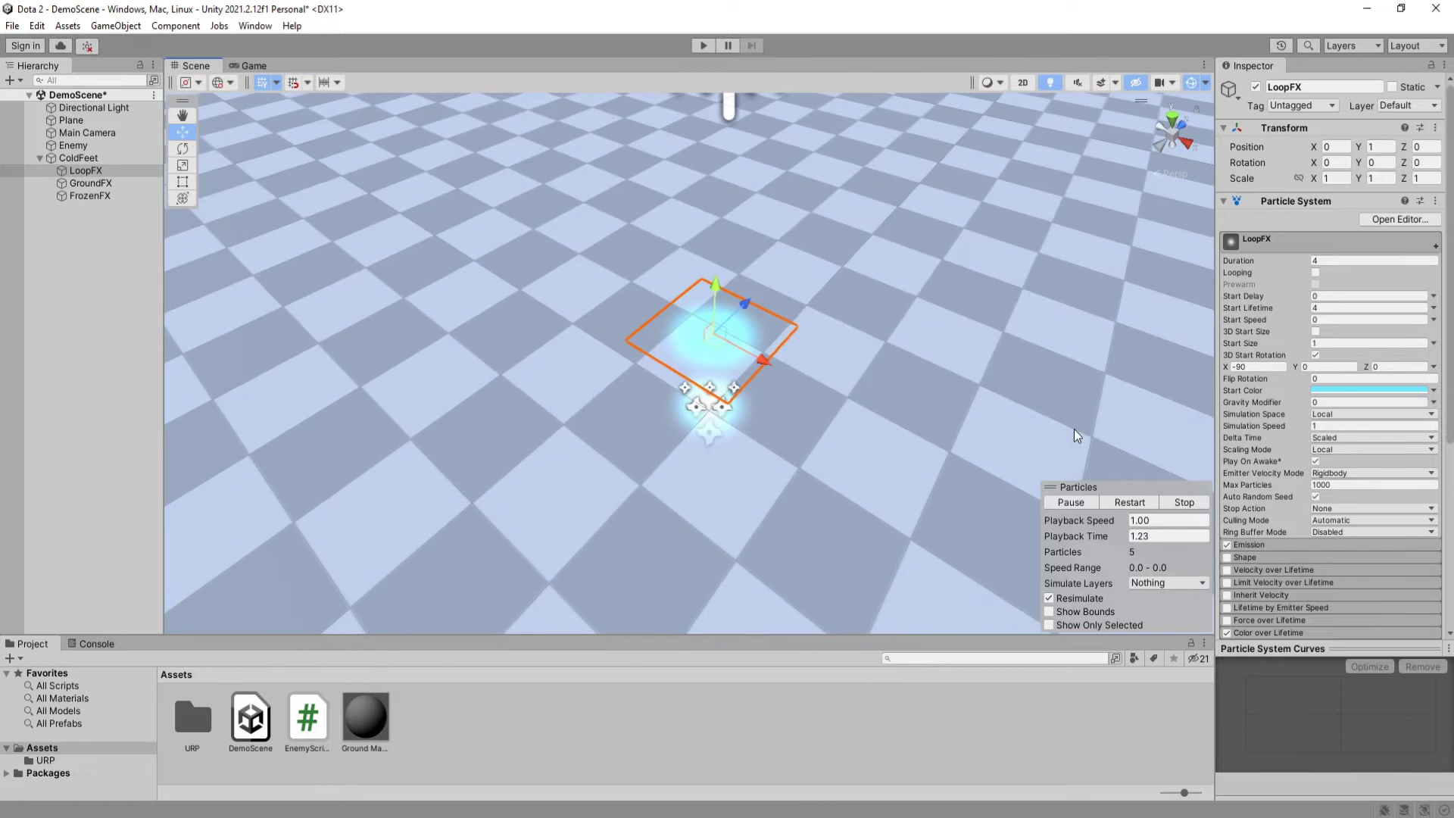
{"action": "left_click", "coordinate": [107, 184]}
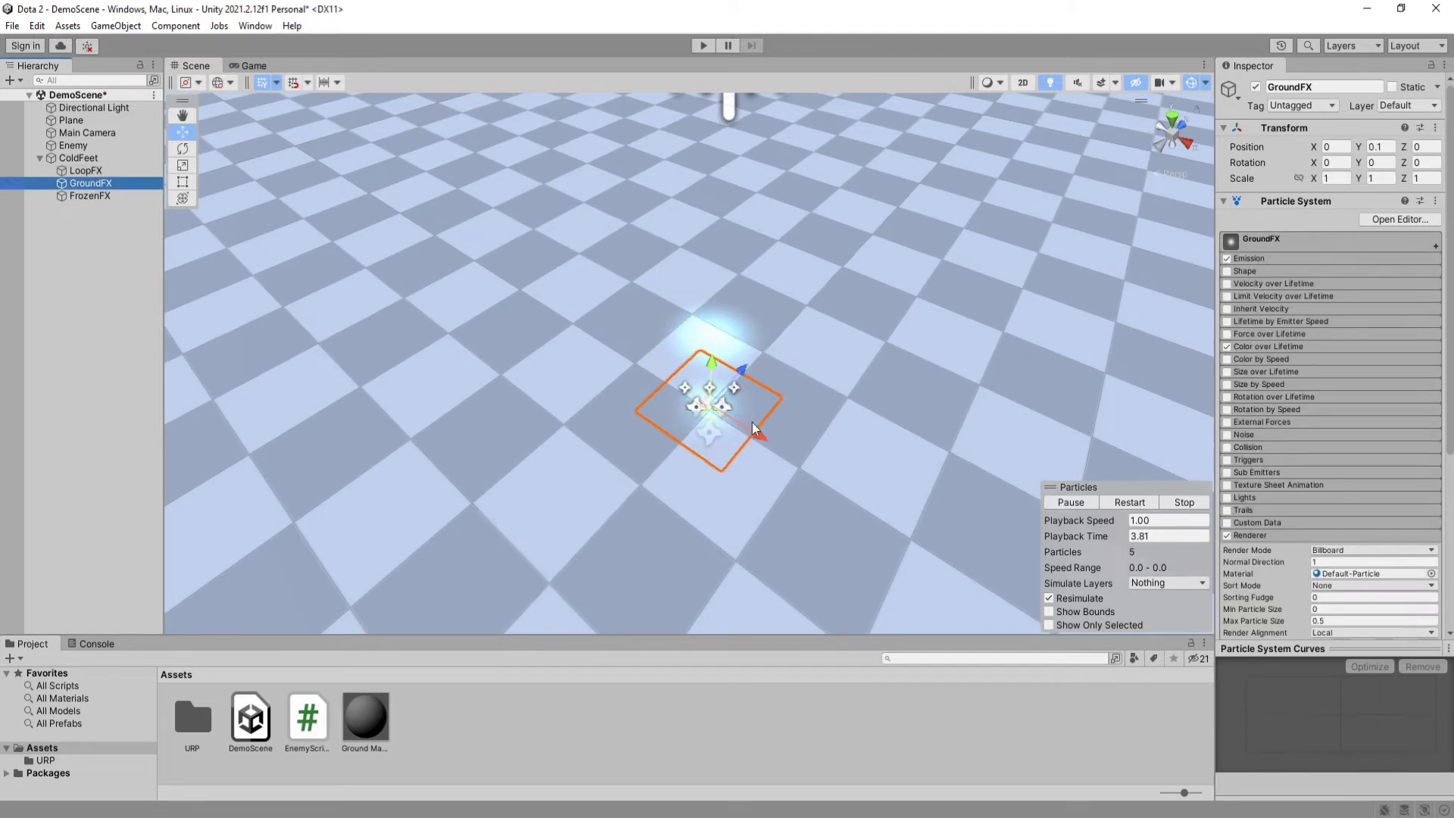
{"action": "left_click", "coordinate": [1274, 249]}
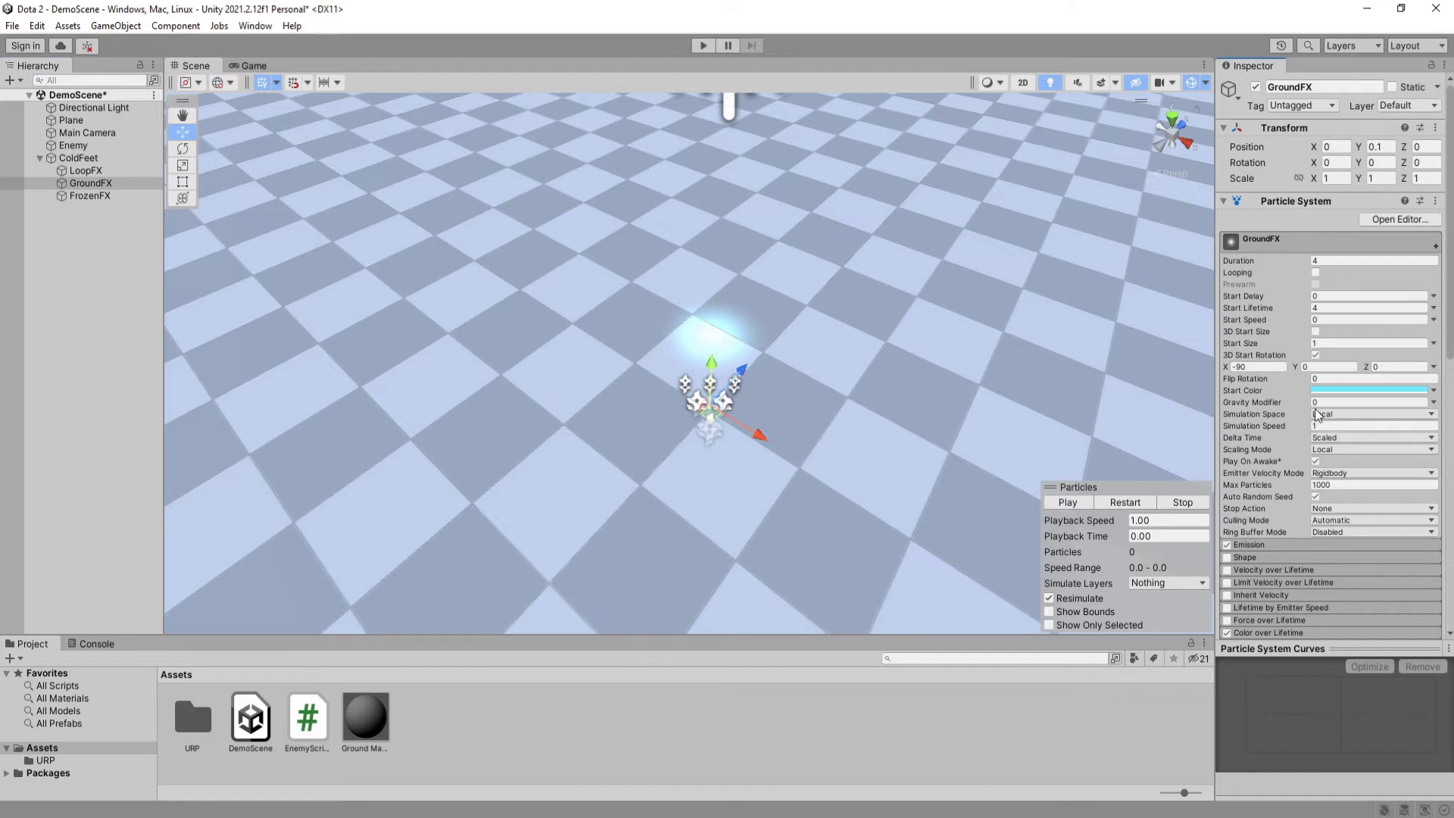
{"action": "left_click", "coordinate": [1339, 415]}
{"action": "left_click", "coordinate": [1359, 444]}
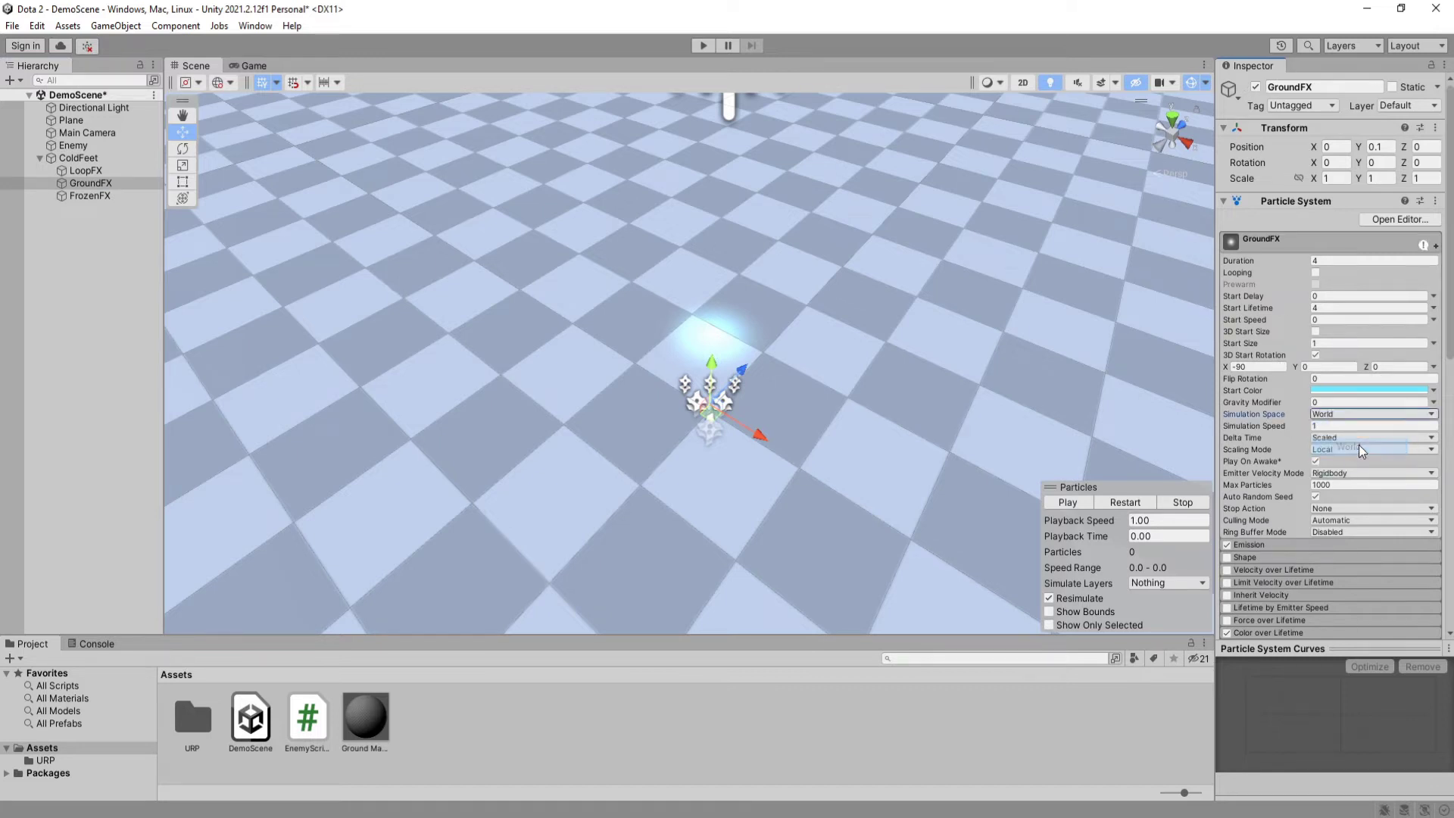
{"action": "left_click", "coordinate": [1123, 502]}
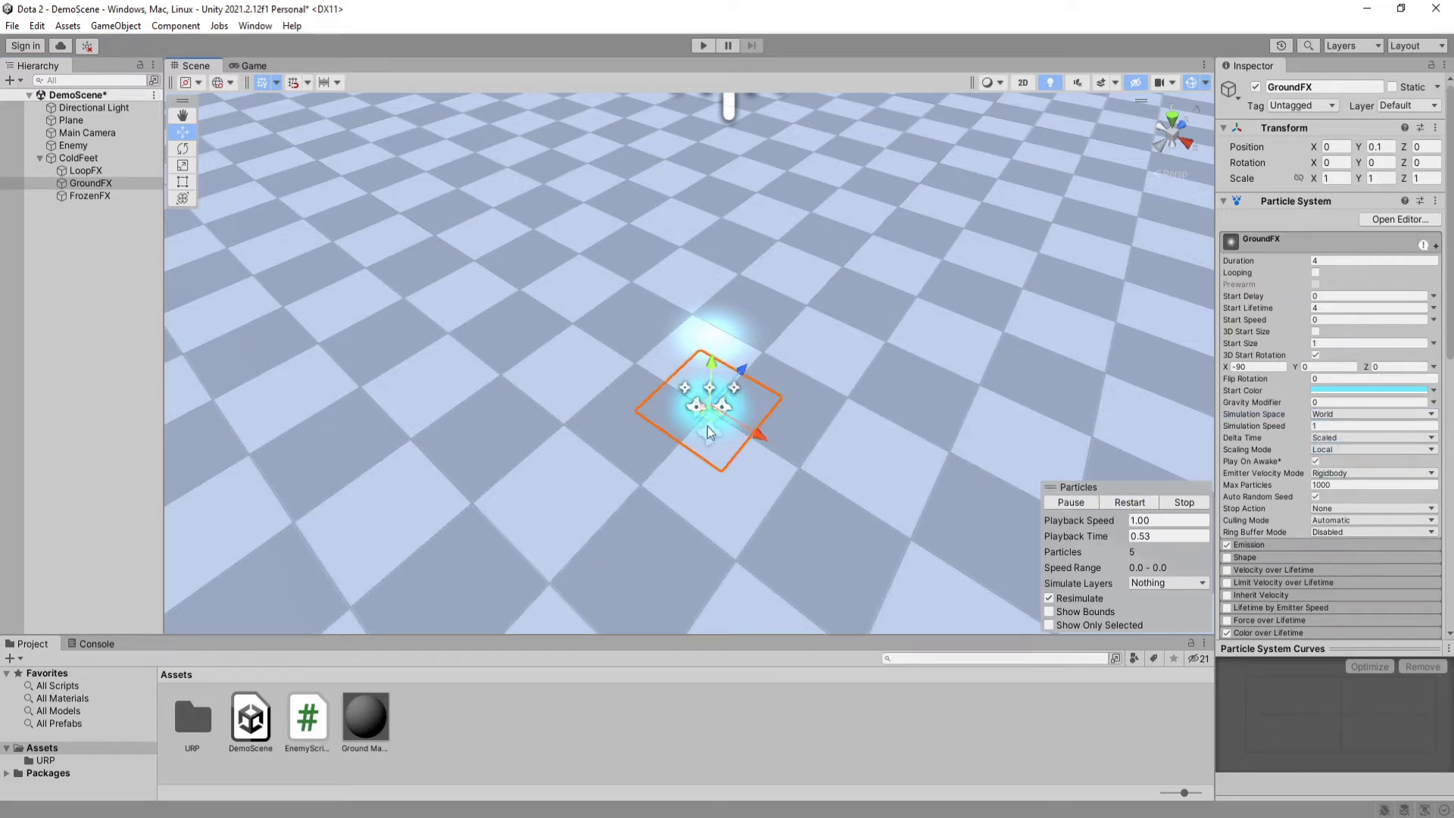
Step: Start adding a new script component to the ColdFeet parent object
{"action": "key", "text": "Left"}
{"action": "key", "text": "Left"}
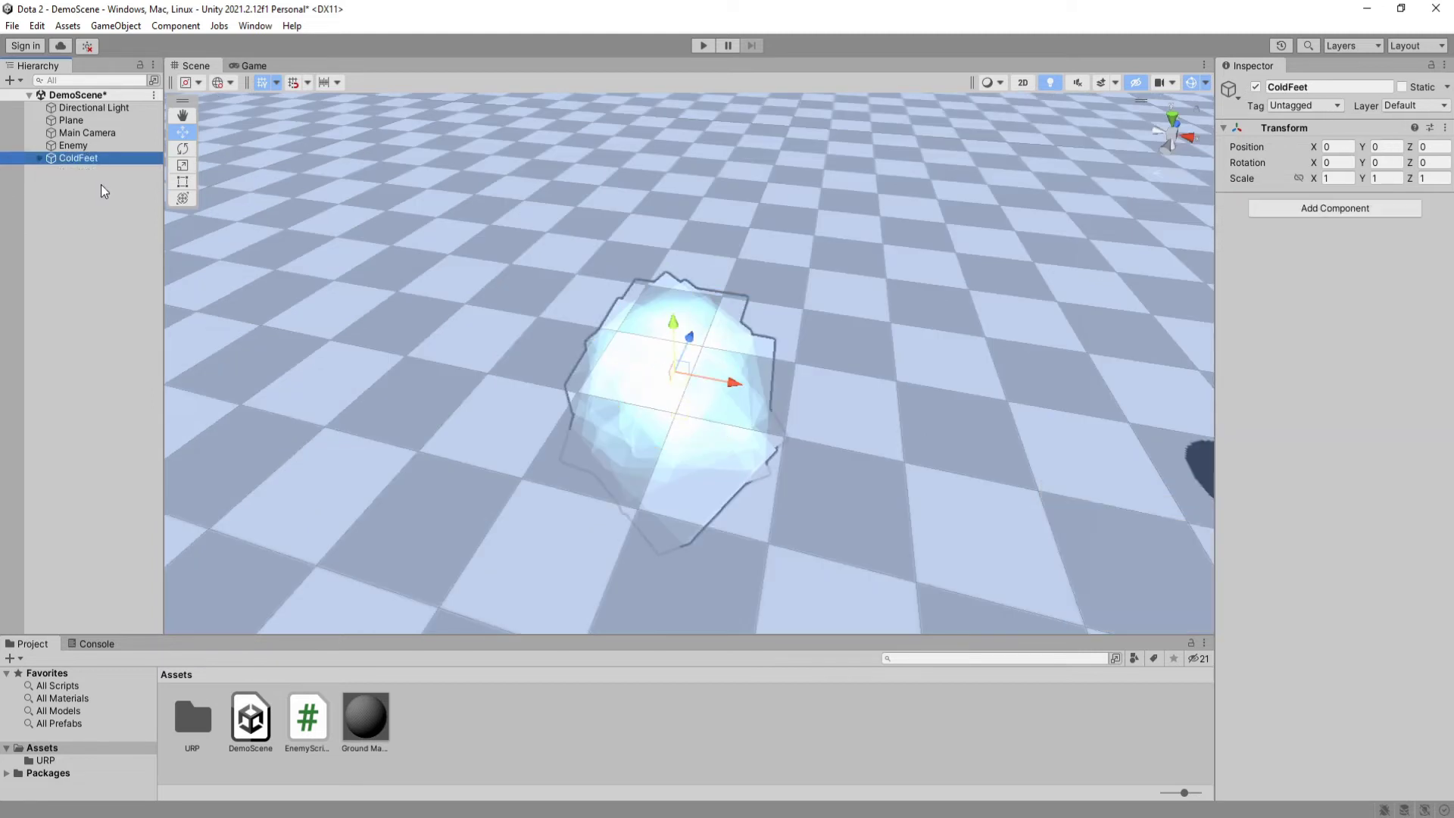
{"action": "left_click", "coordinate": [102, 186]}
{"action": "left_click", "coordinate": [78, 158]}
{"action": "left_click", "coordinate": [1295, 199]}
{"action": "left_click", "coordinate": [1297, 322]}
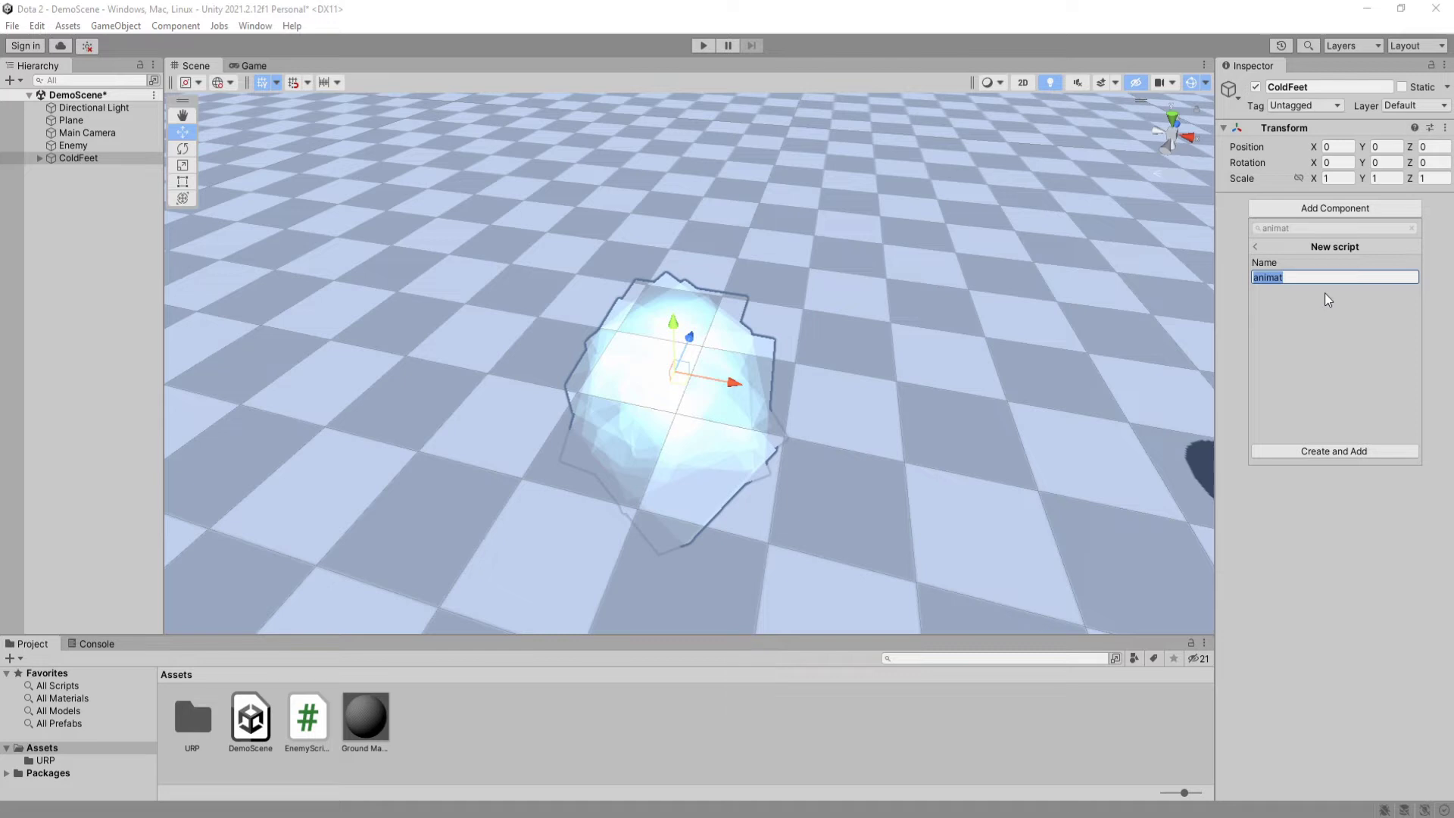